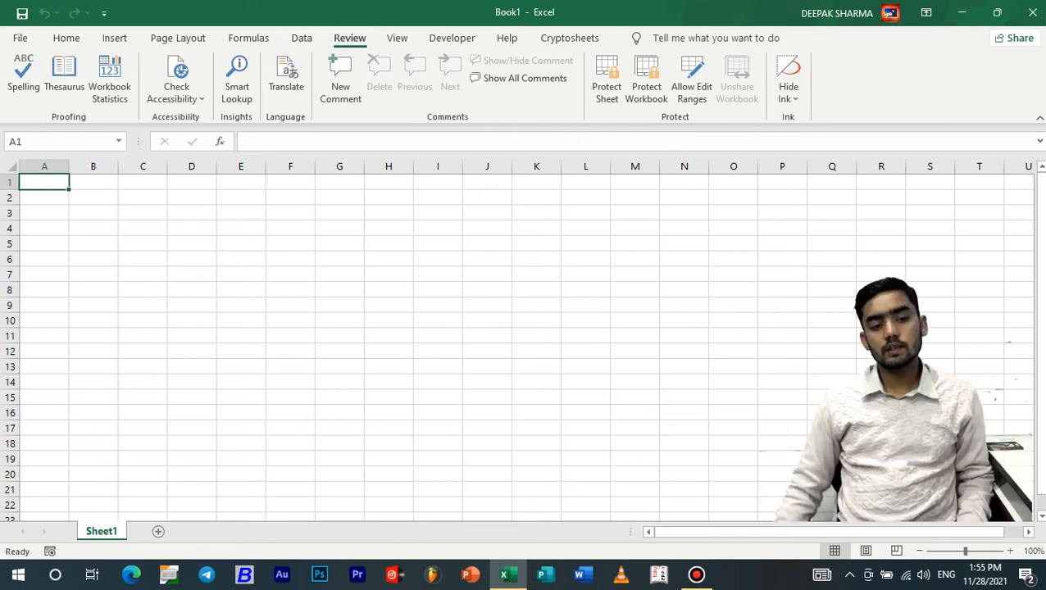
Enter RAM in D4 and spell-check the sheet
click(191, 229)
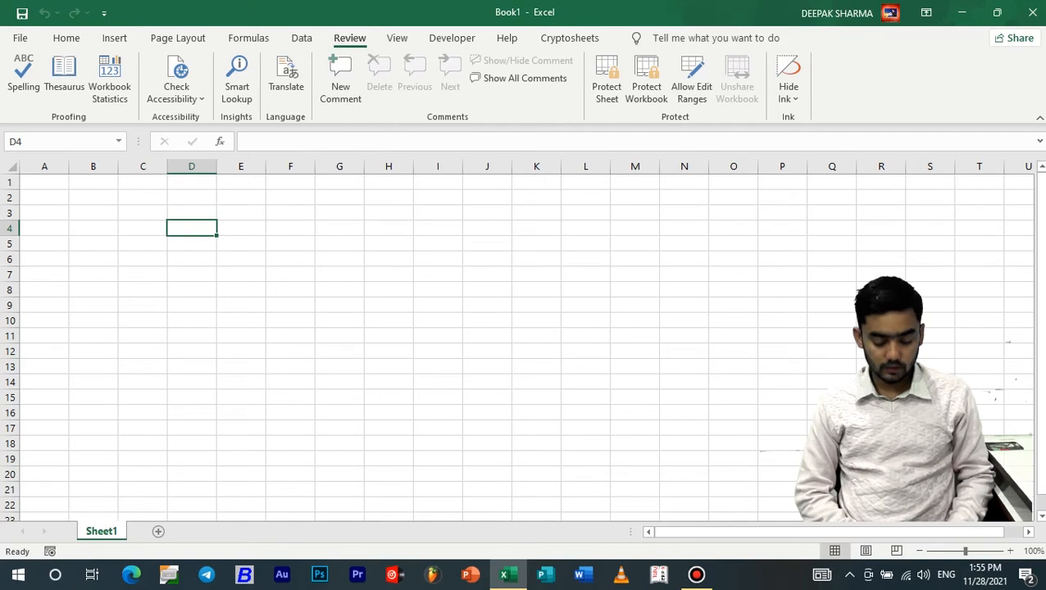
text(RAM)
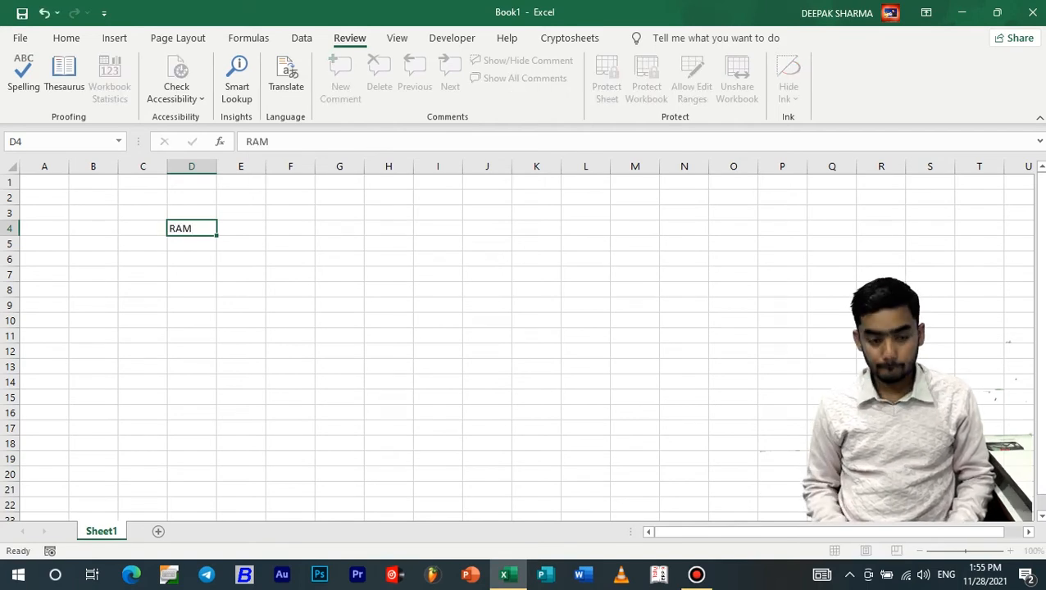
key(Return)
key(Up)
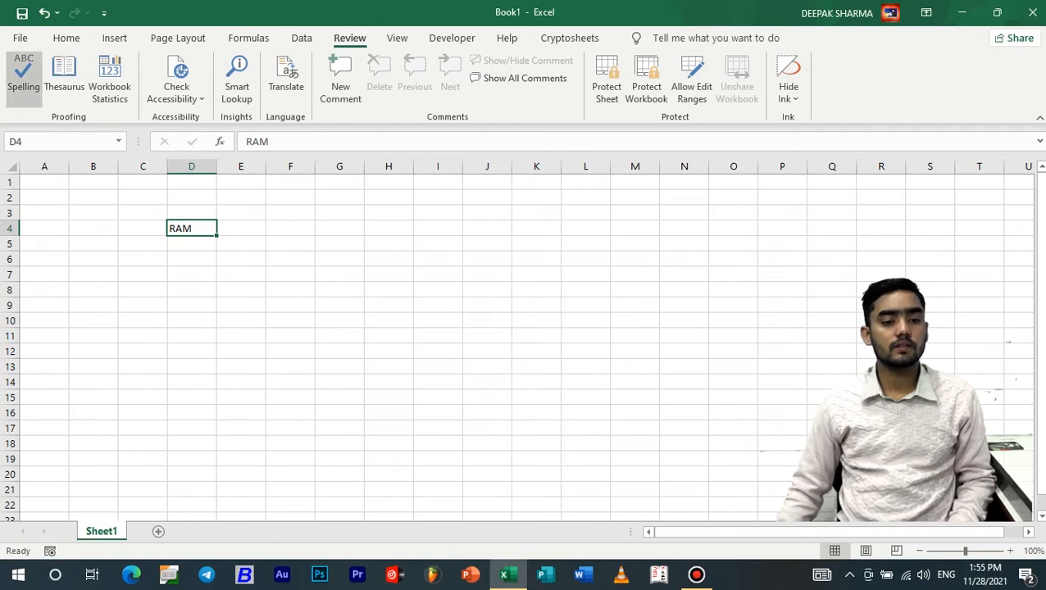
click(23, 74)
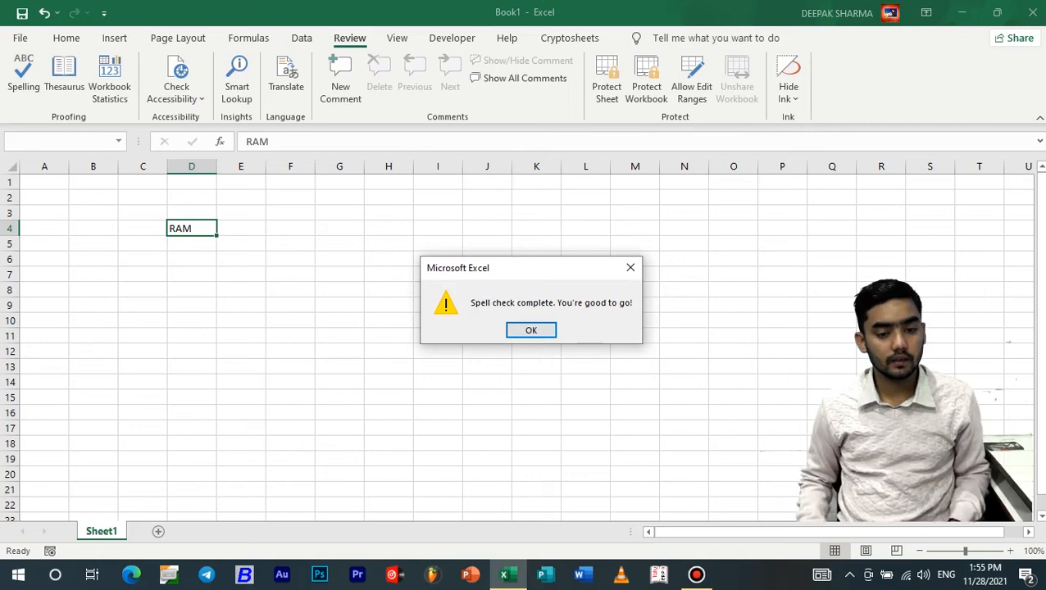
key(Return)
Enter SANDEEP in D5 and run the spell check again
key(Down)
text(SANDEEP)
key(Return)
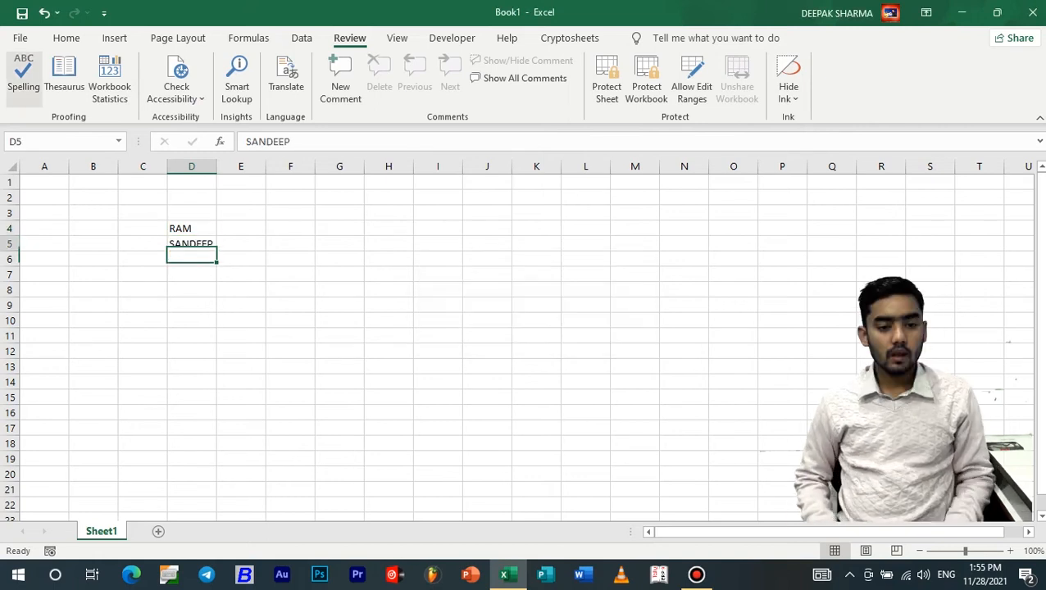
key(F7)
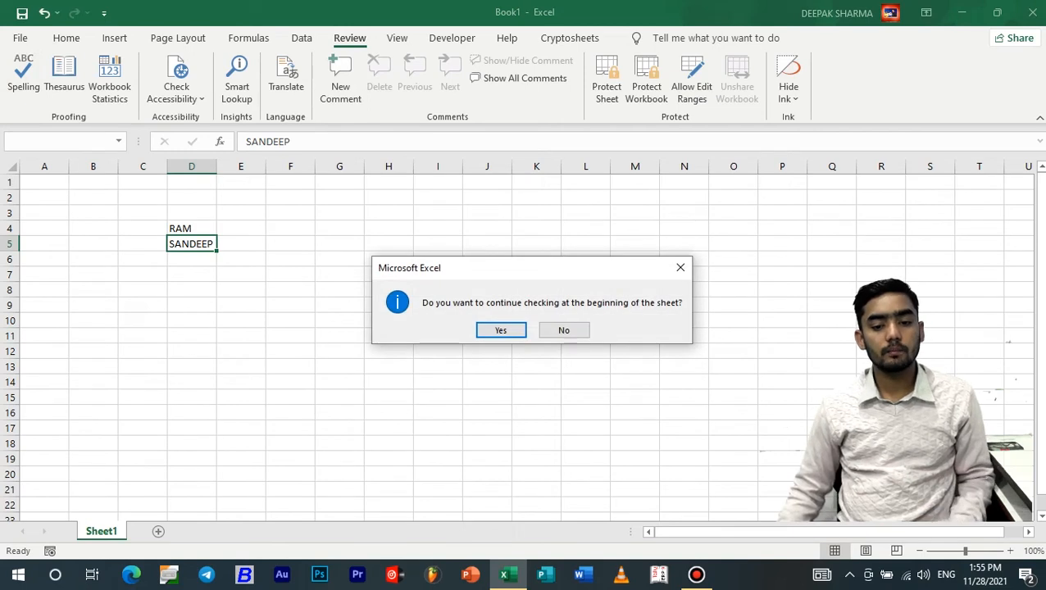
key(Return)
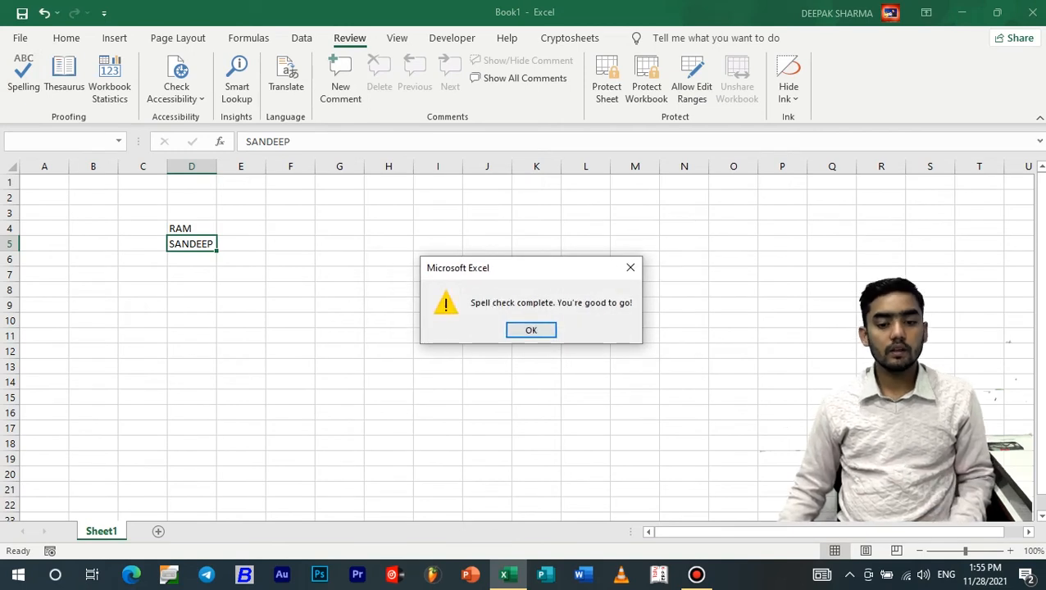
click(531, 331)
Enter VIDO in G6 and spell-check the sheet twice
click(340, 259)
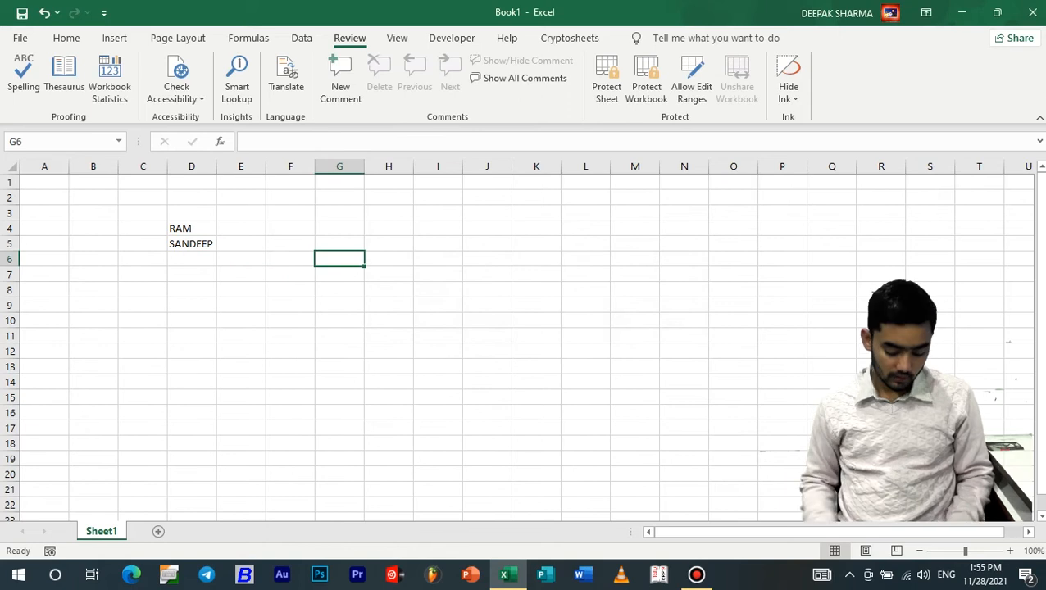
text(VIDO)
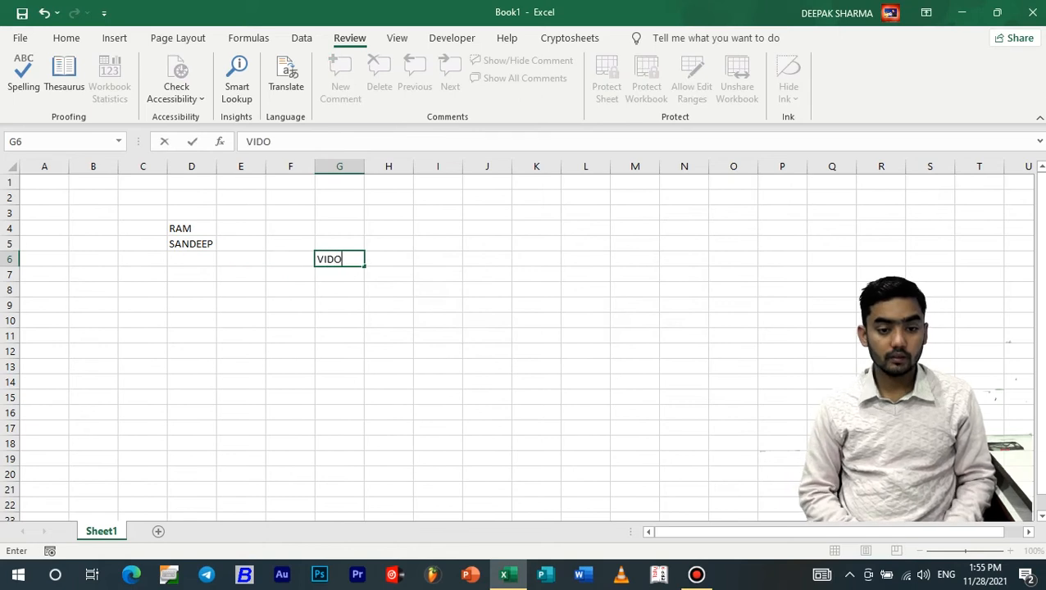
key(Return)
key(Up)
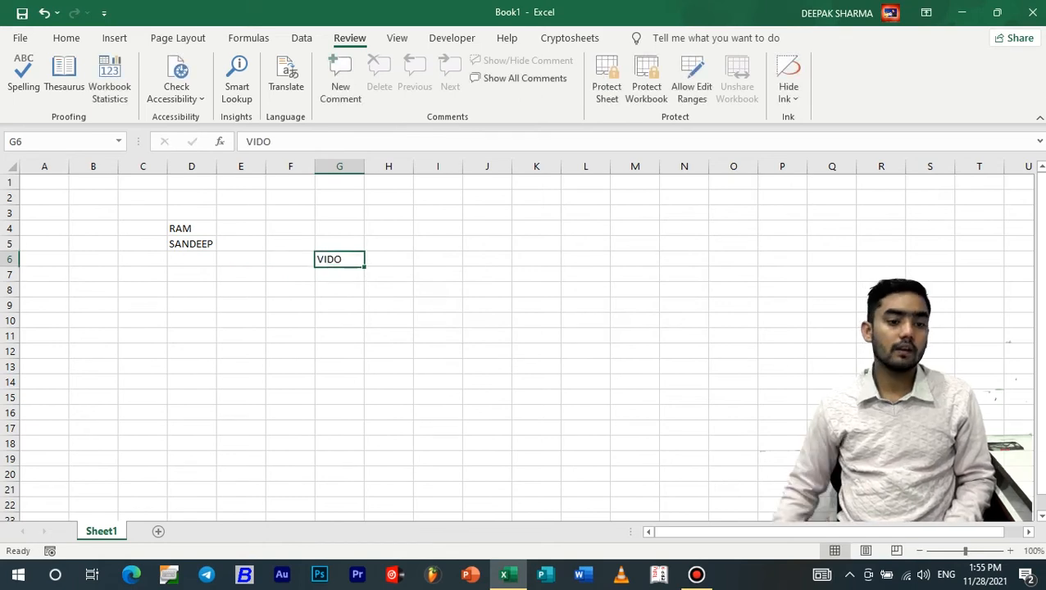
click(23, 78)
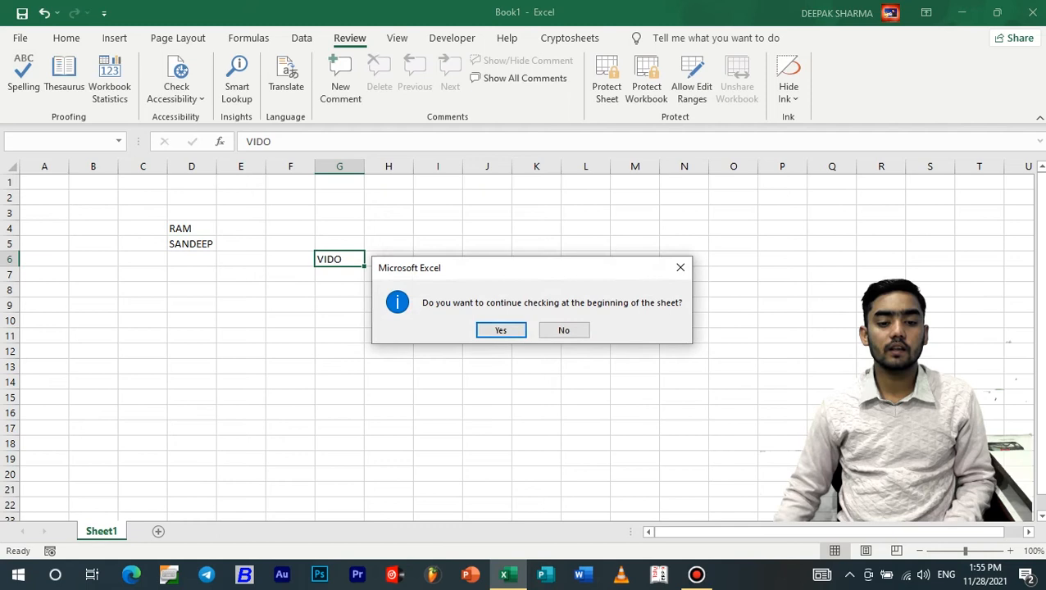
key(Return)
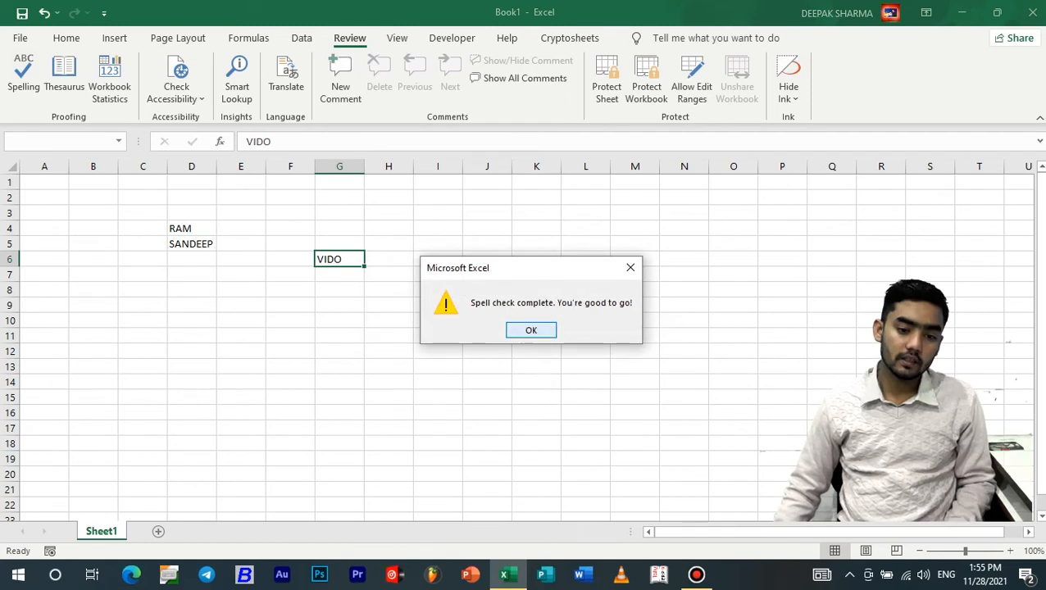
key(Return)
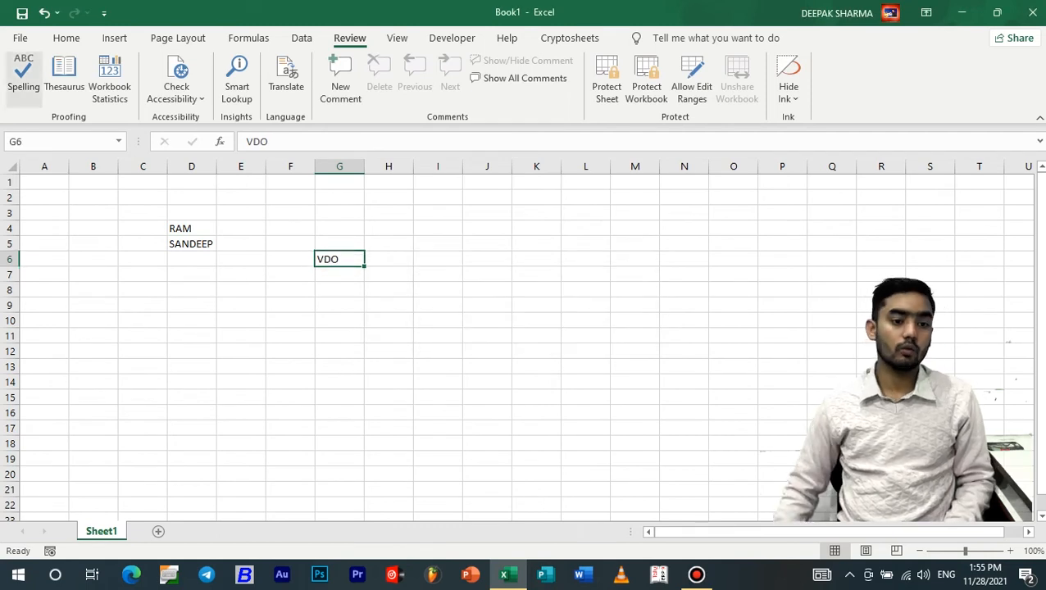
click(23, 78)
key(Return)
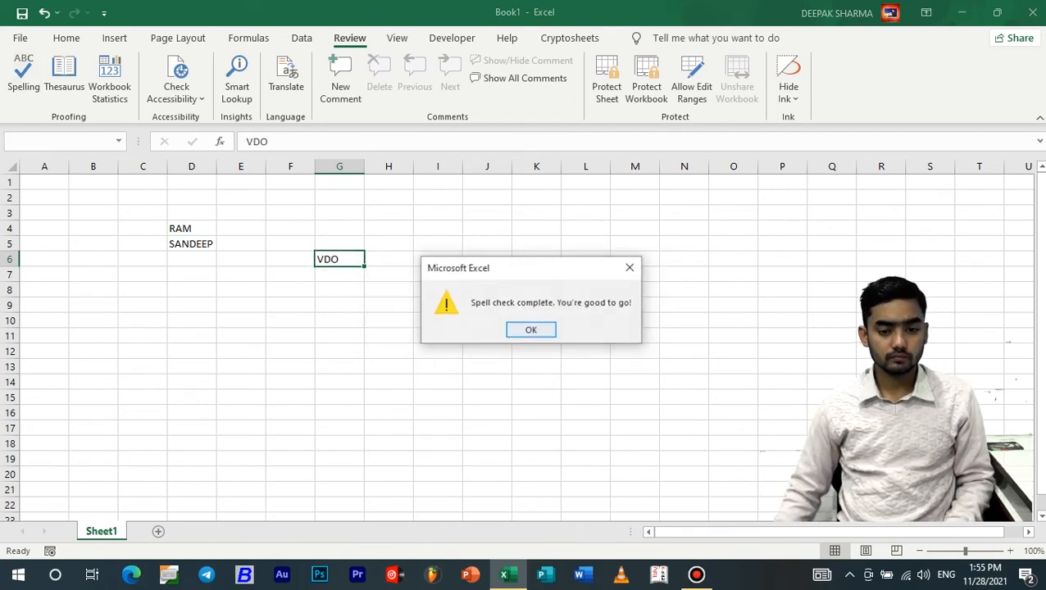
key(Return)
Clear C3:H9 and the COMENTS text in H2:K4, then spell-check coments in I7
drag(143, 213, 393, 304)
key(Delete)
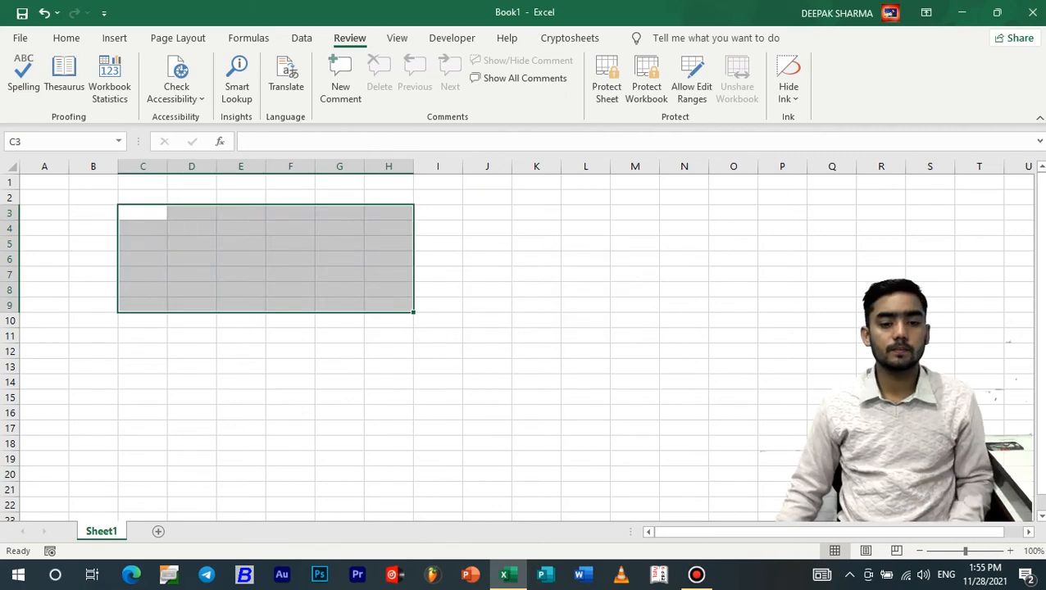
click(438, 213)
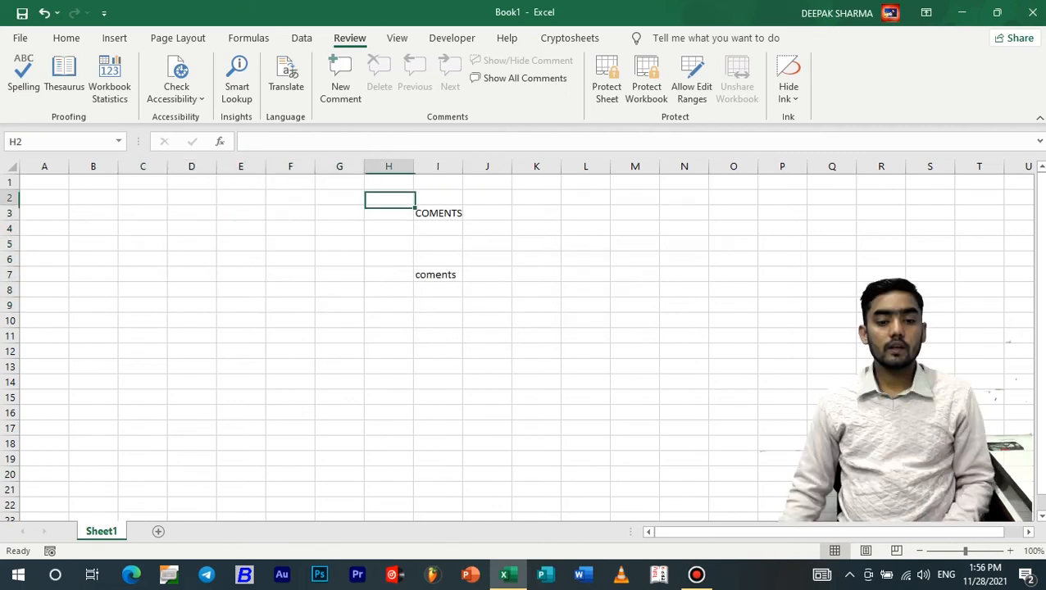
drag(388, 198, 536, 228)
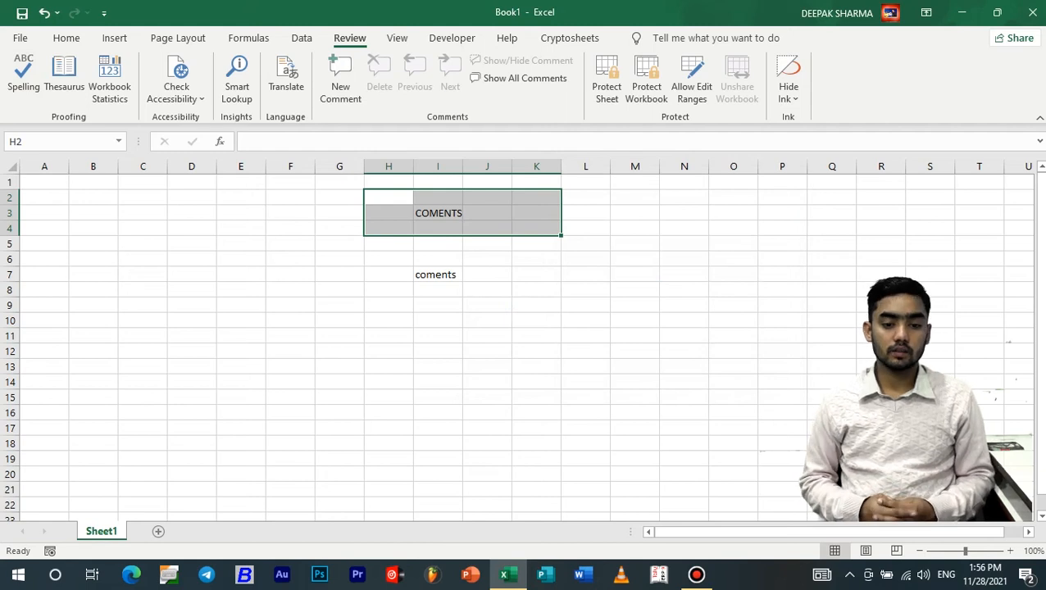
key(Delete)
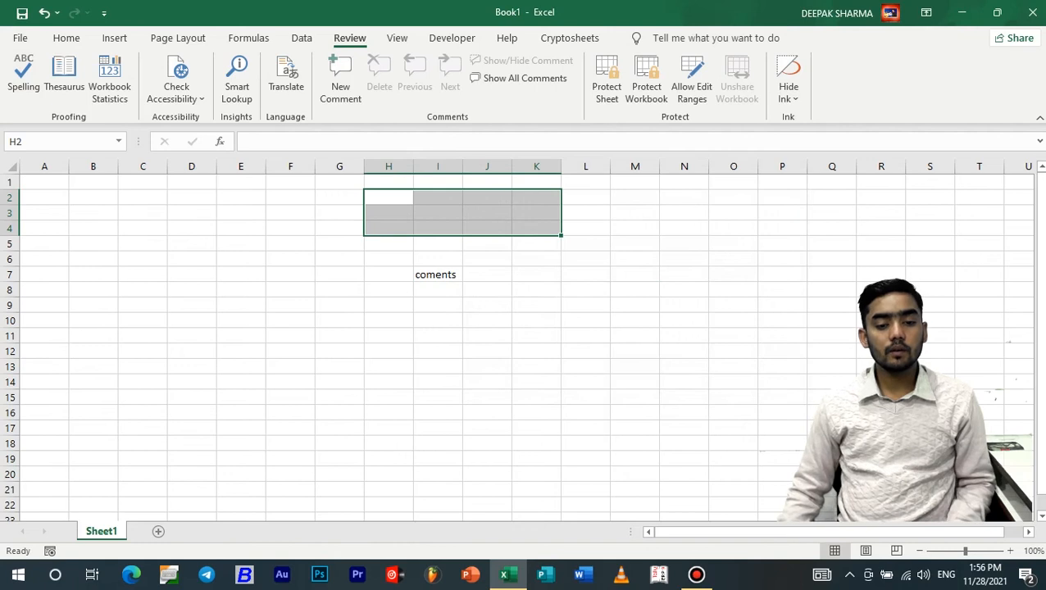
click(438, 275)
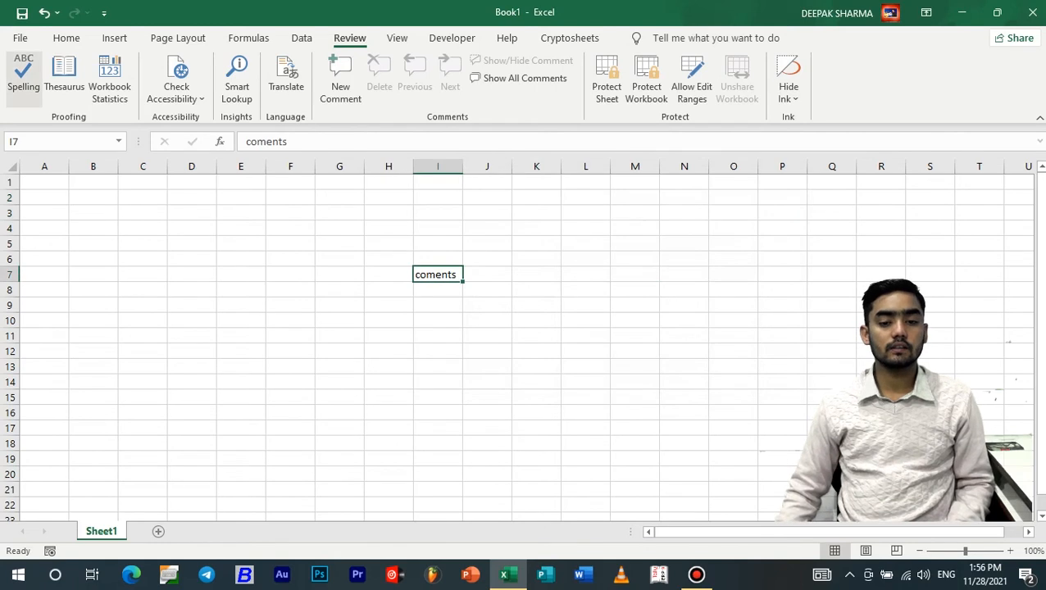
click(24, 78)
Replace coments in I7 with the suggested spelling 'comments' and finish the check
drag(651, 169, 709, 149)
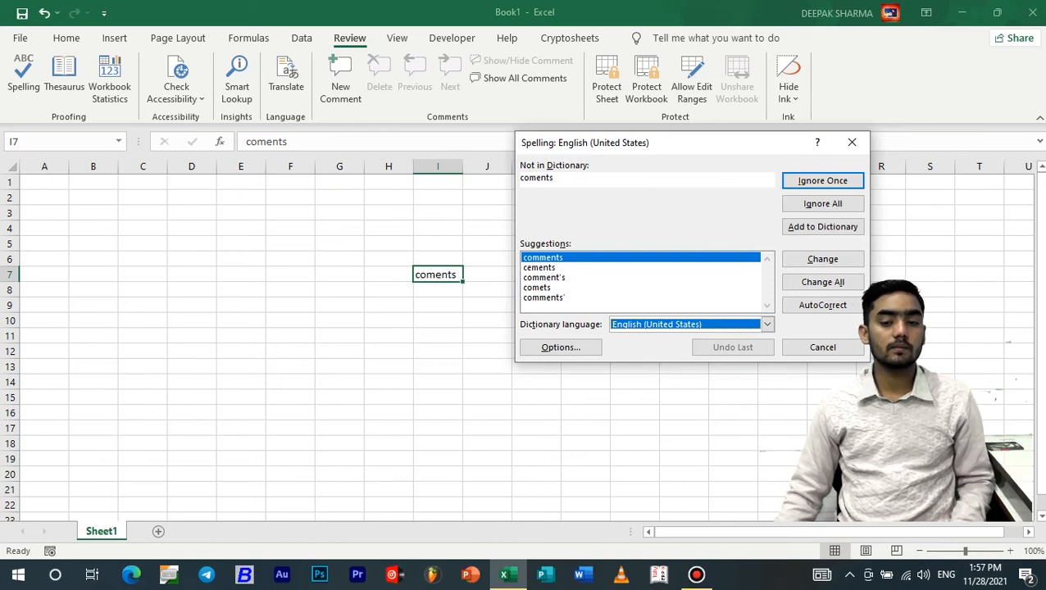
click(822, 259)
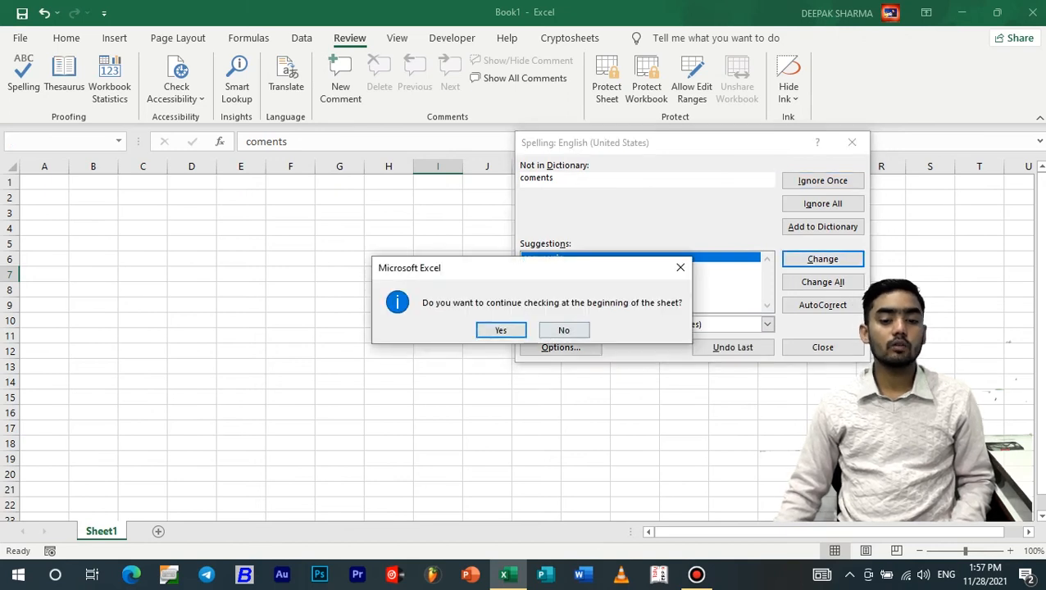
key(Return)
key(Return)
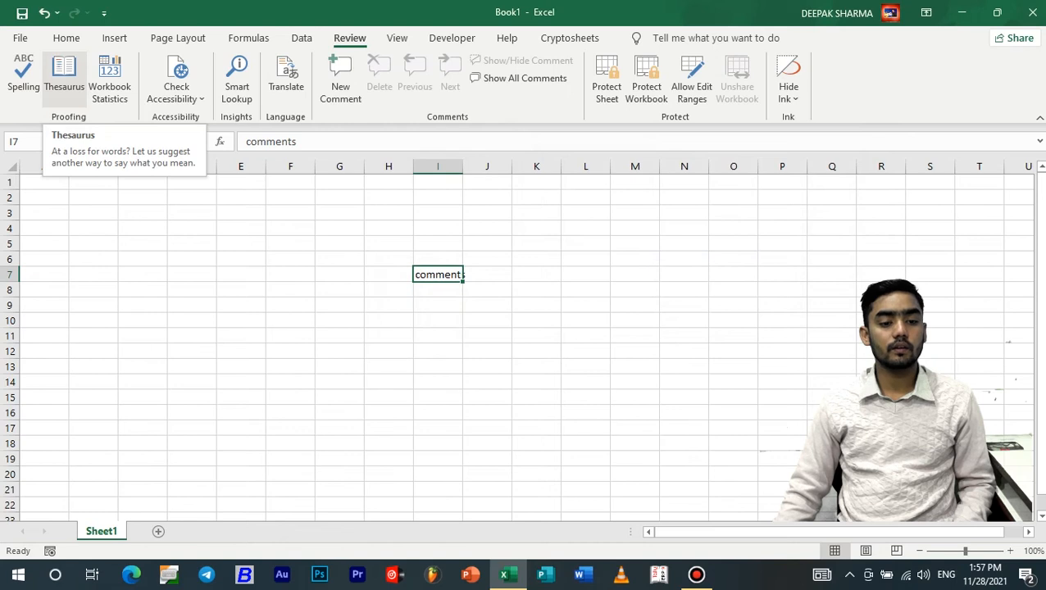
click(586, 291)
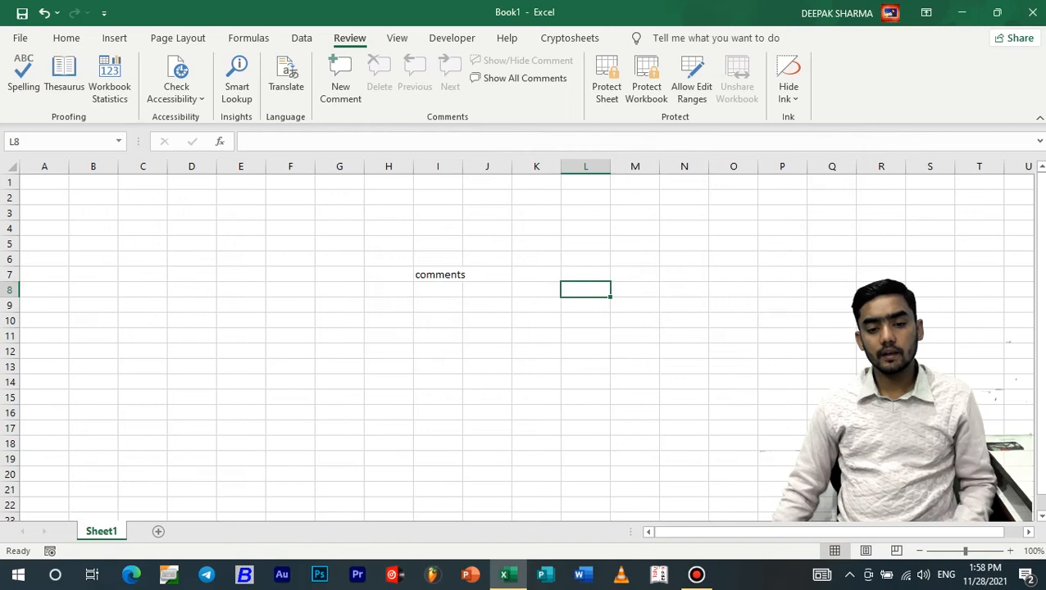
click(438, 275)
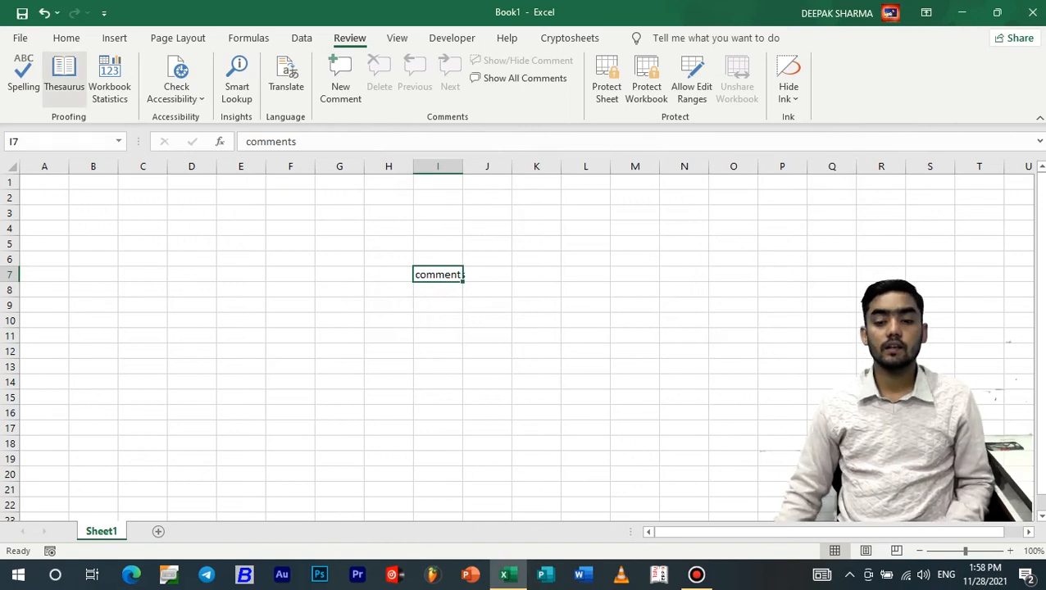
click(64, 74)
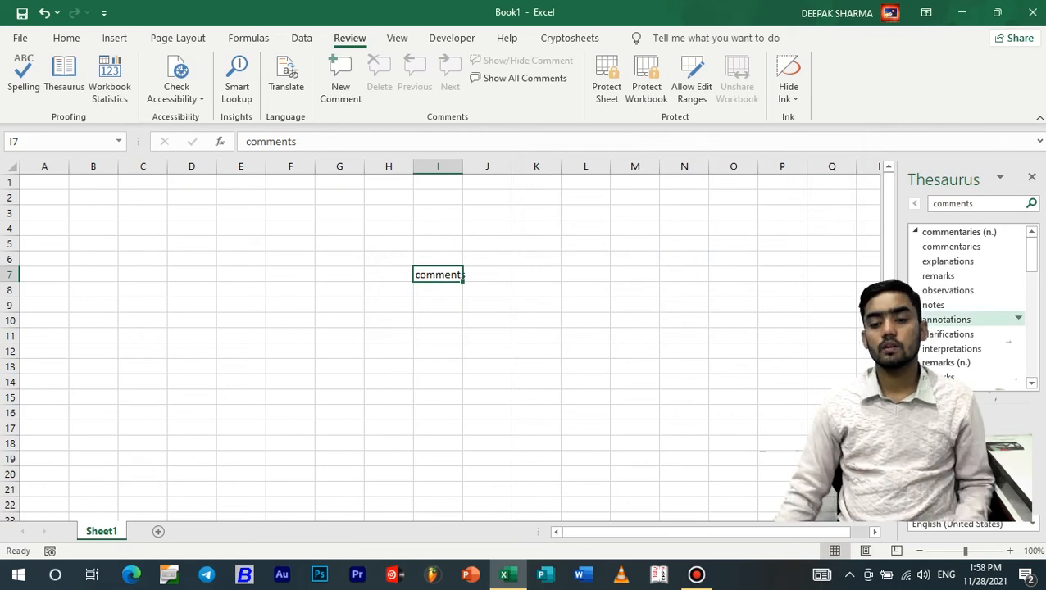
scroll(972, 328, down, 4)
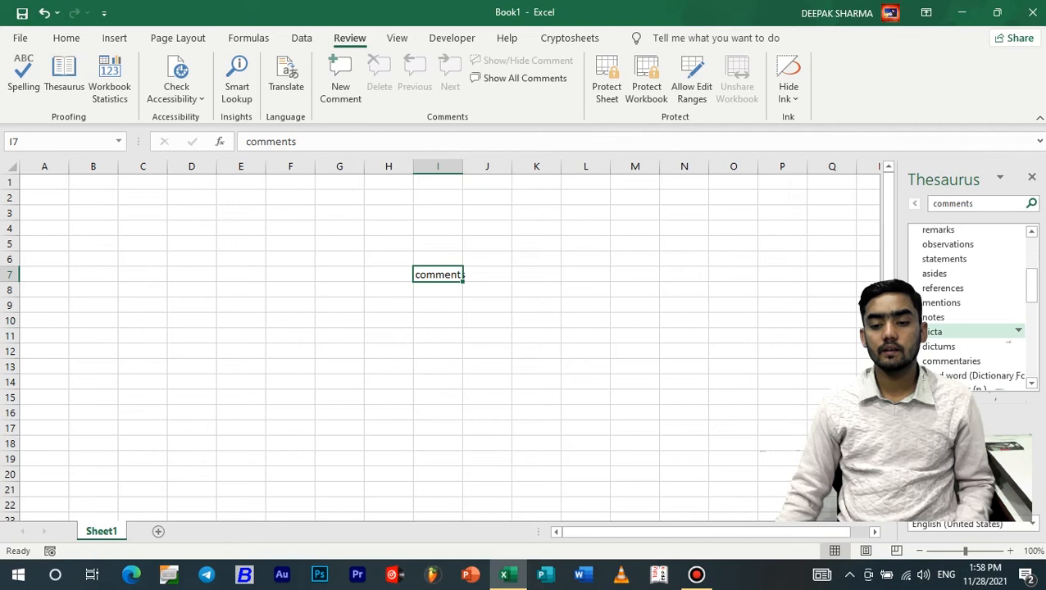
scroll(972, 304, down, 1)
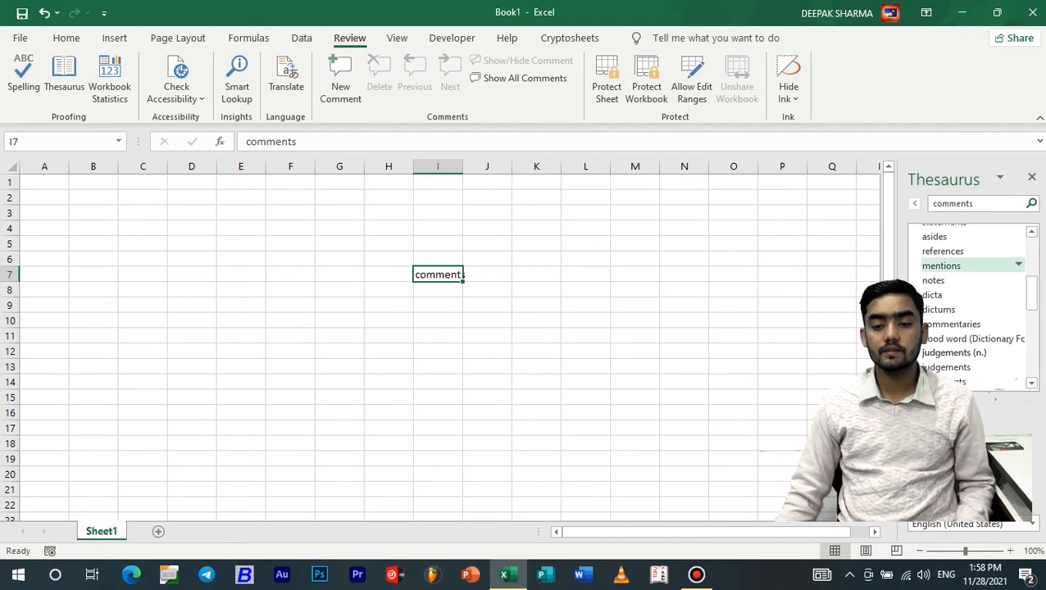
scroll(972, 265, down, 2)
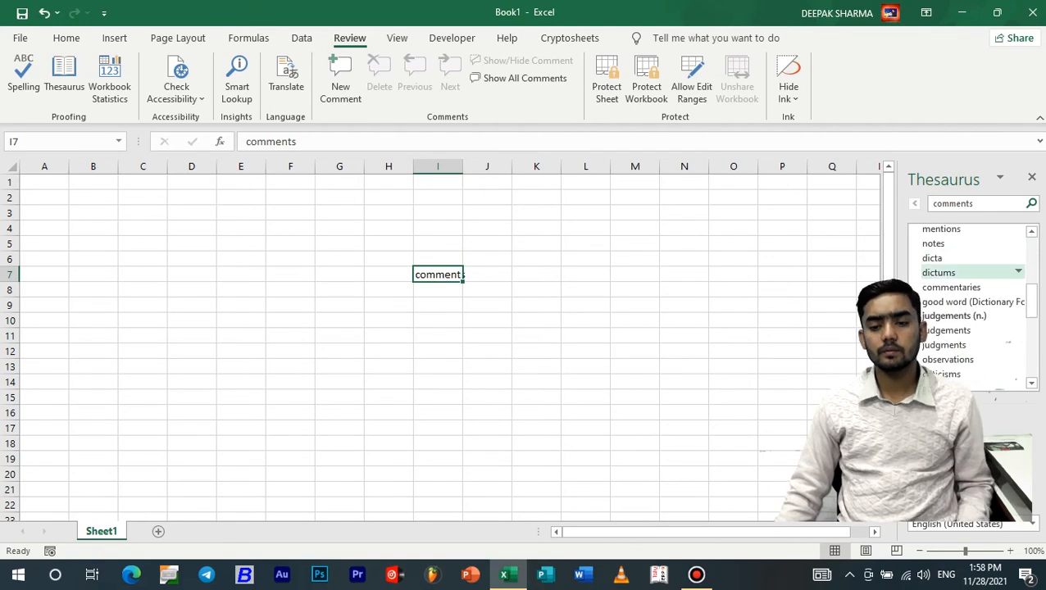
scroll(971, 267, down, 4)
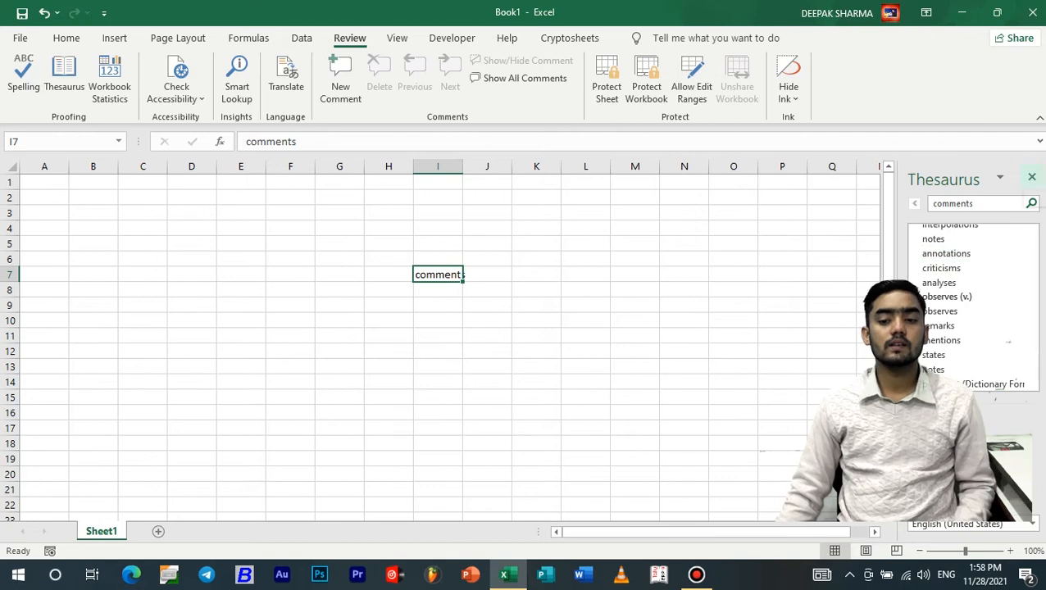
click(1032, 177)
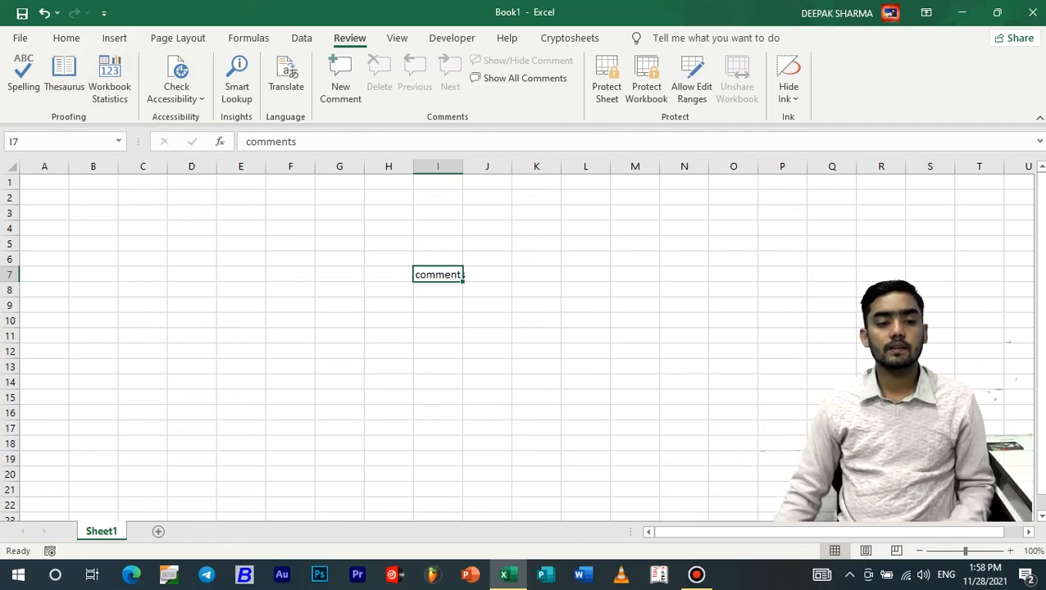
click(388, 197)
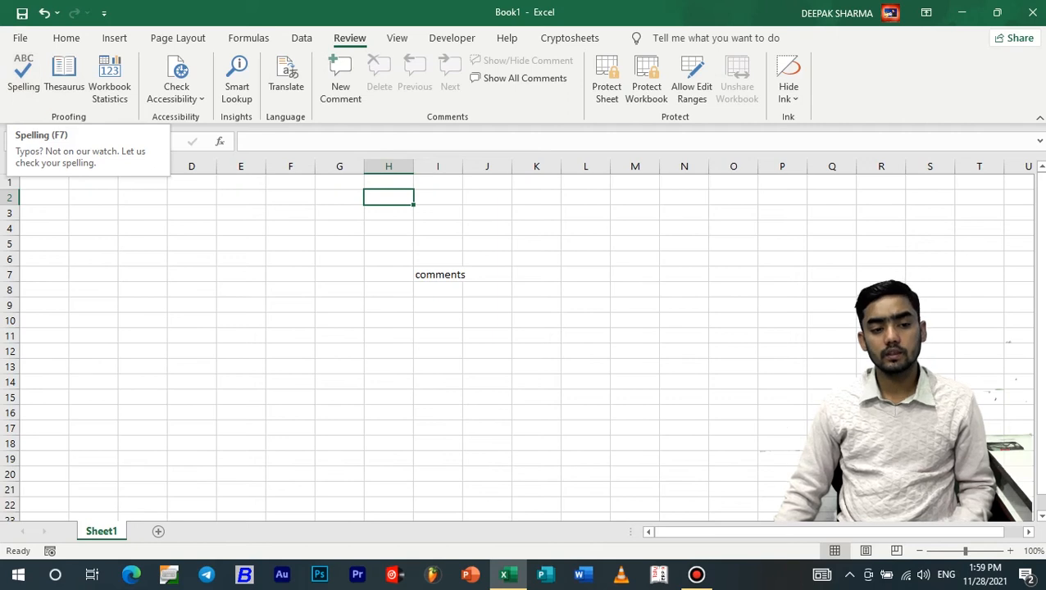
click(291, 244)
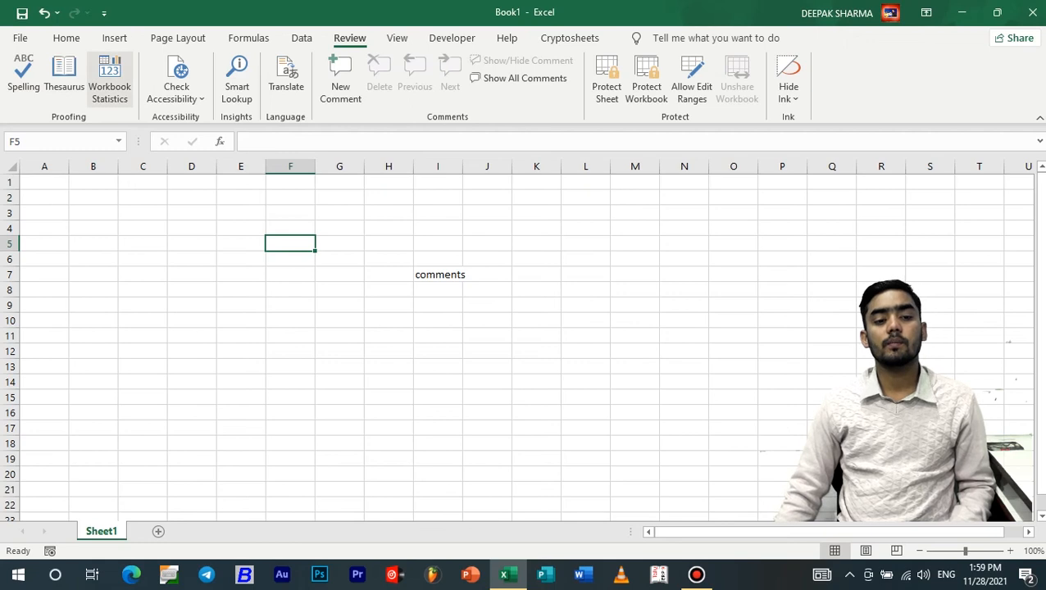
click(109, 80)
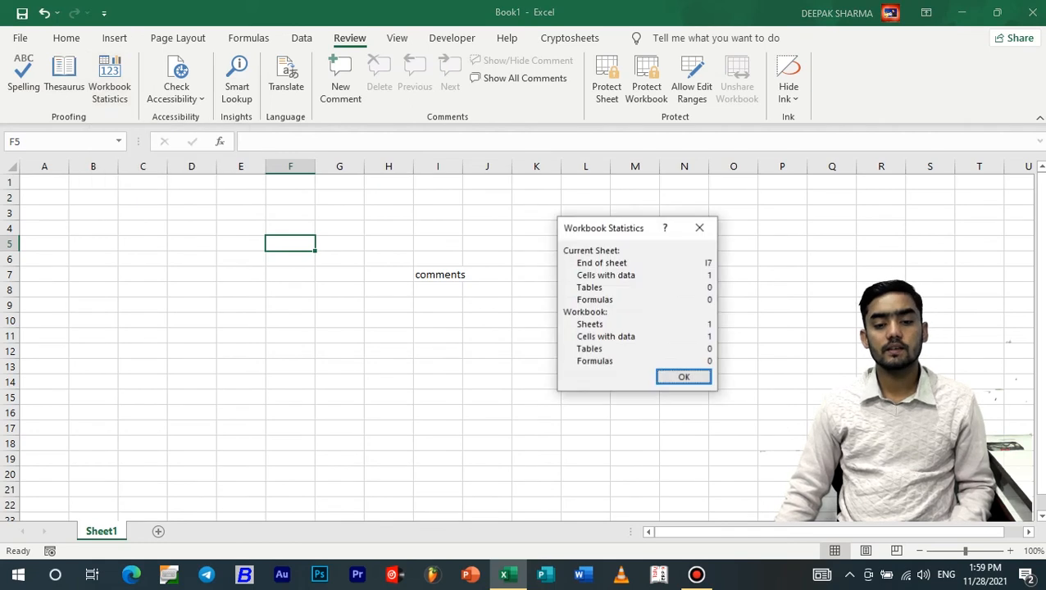
drag(618, 228, 553, 192)
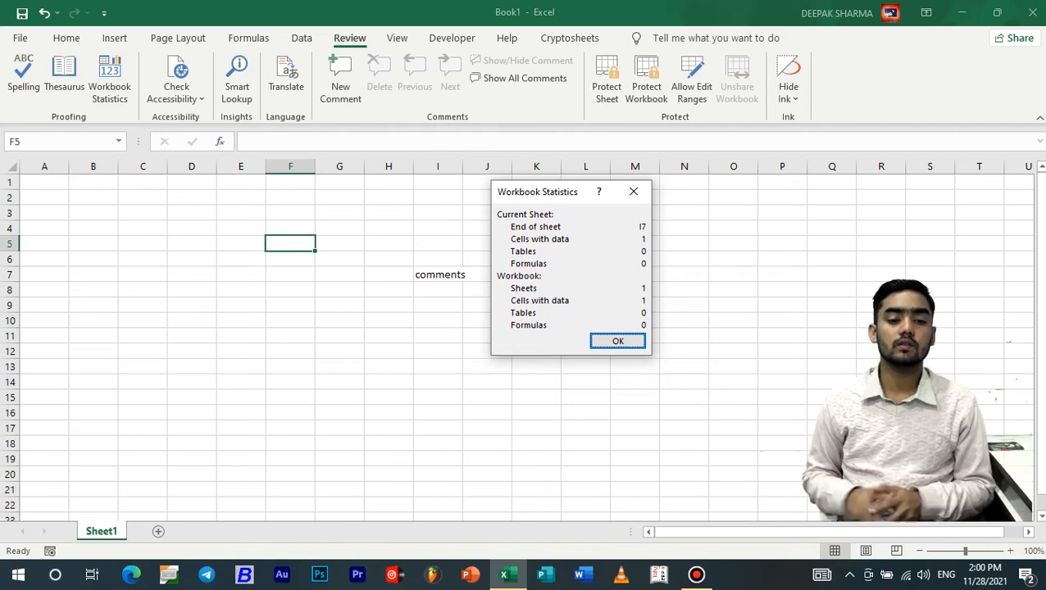
key(Return)
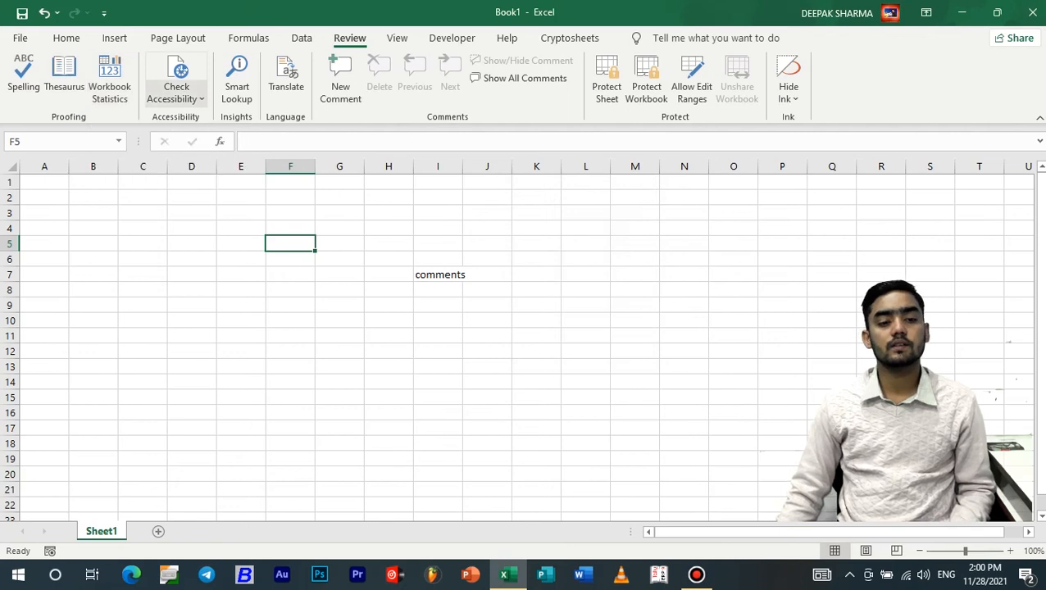
Run Check Accessibility on the workbook and fill F5 with Blue, Accent 1
click(176, 92)
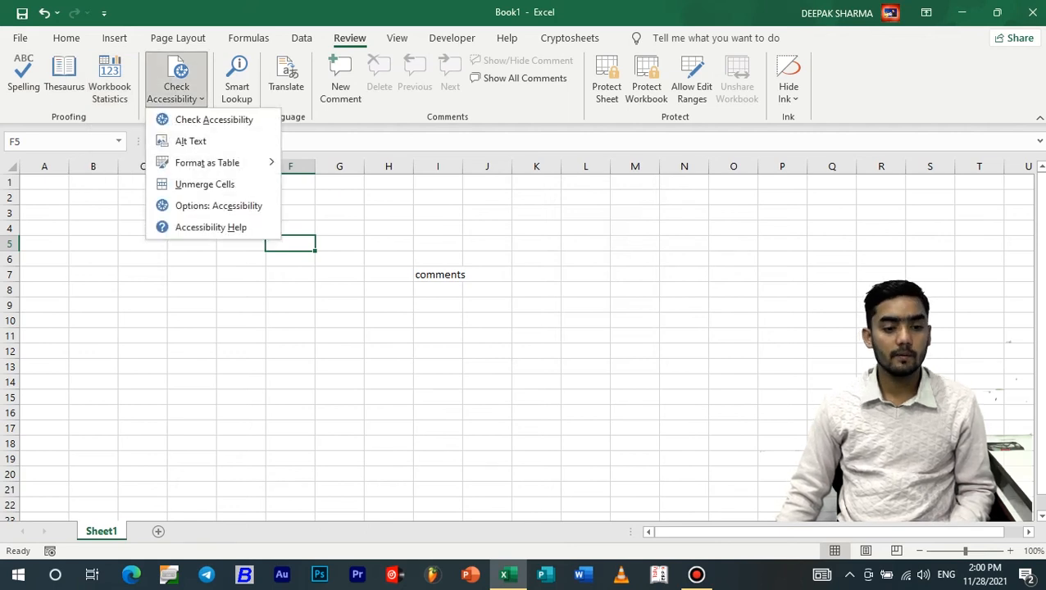
click(207, 120)
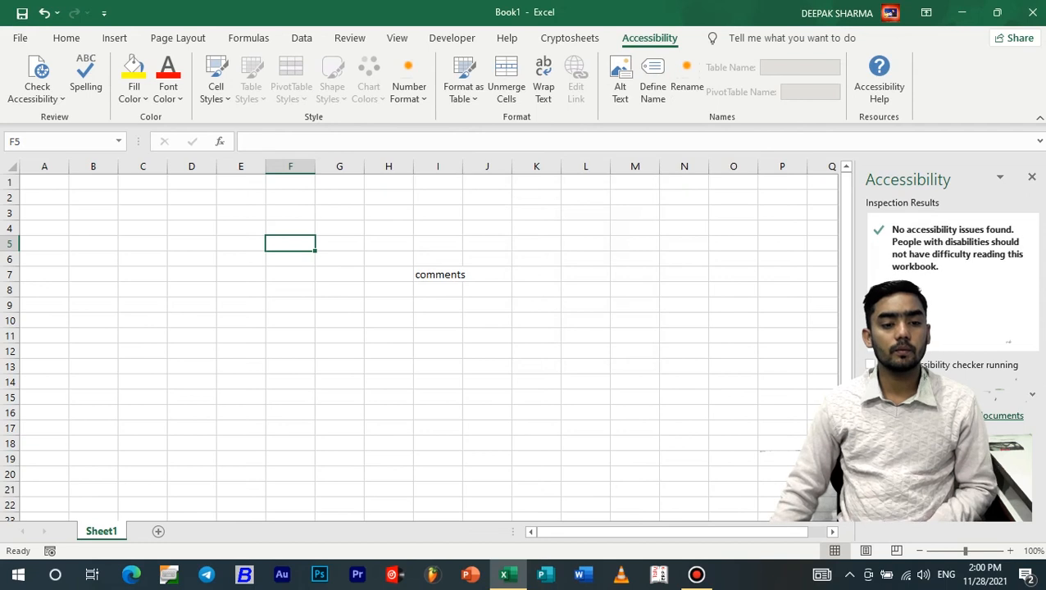
click(134, 95)
click(177, 138)
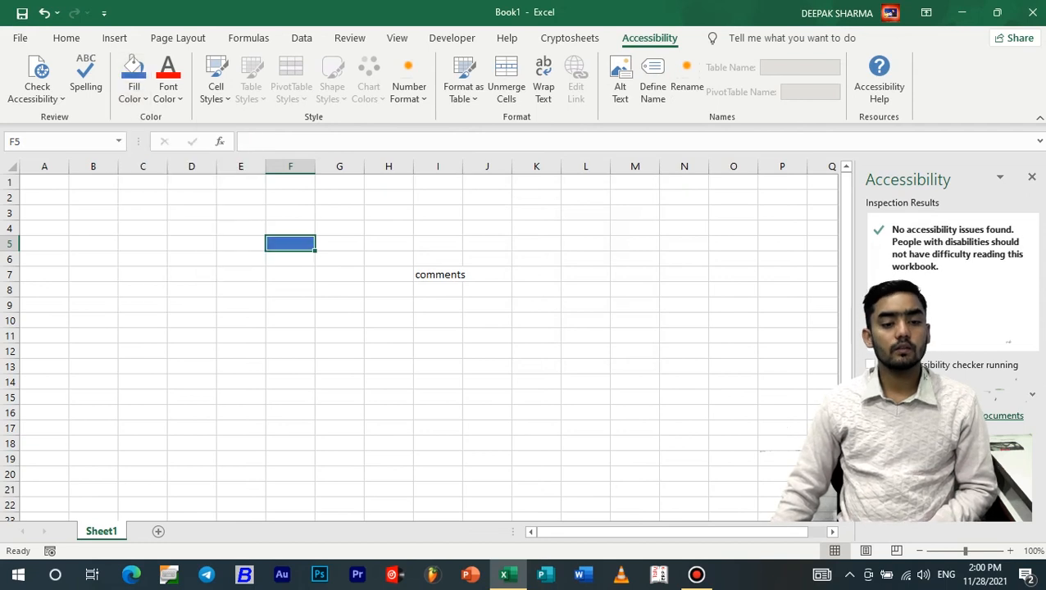
Close the accessibility results pane and return to the Review commands
click(389, 229)
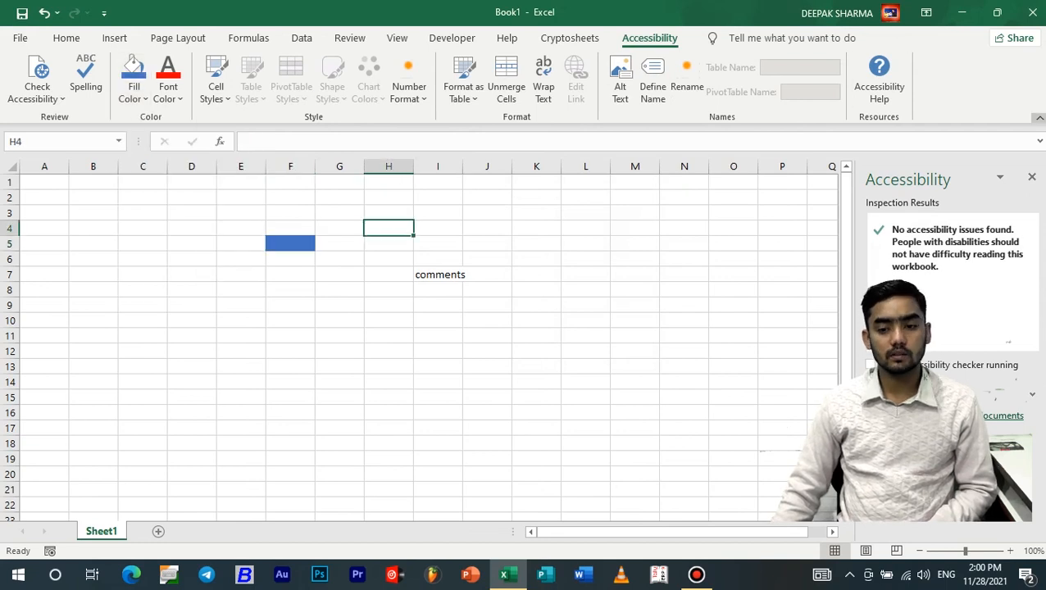
click(1033, 177)
click(536, 243)
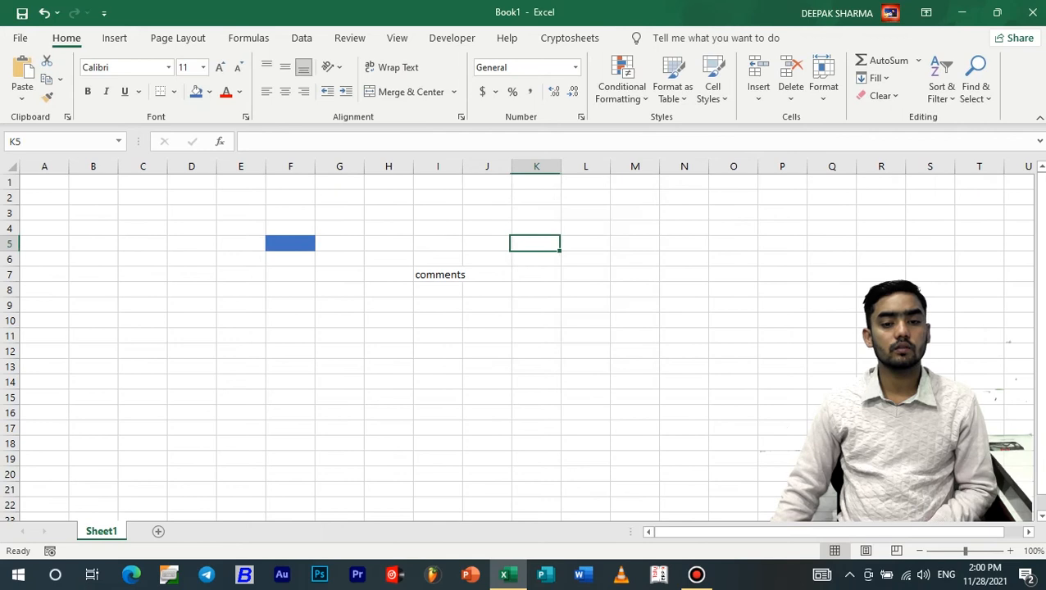
click(302, 37)
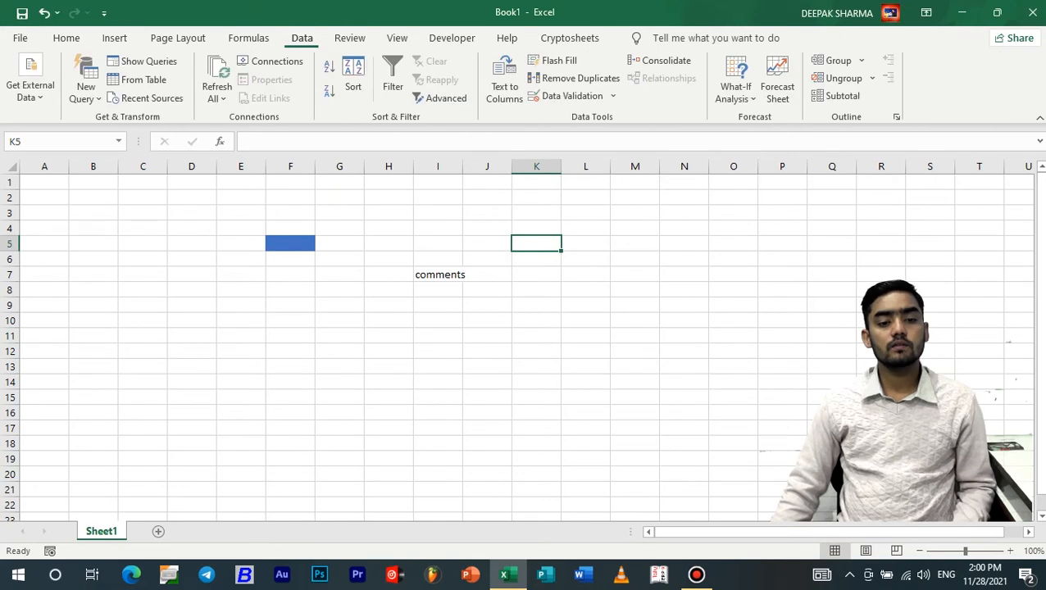
click(349, 38)
click(177, 91)
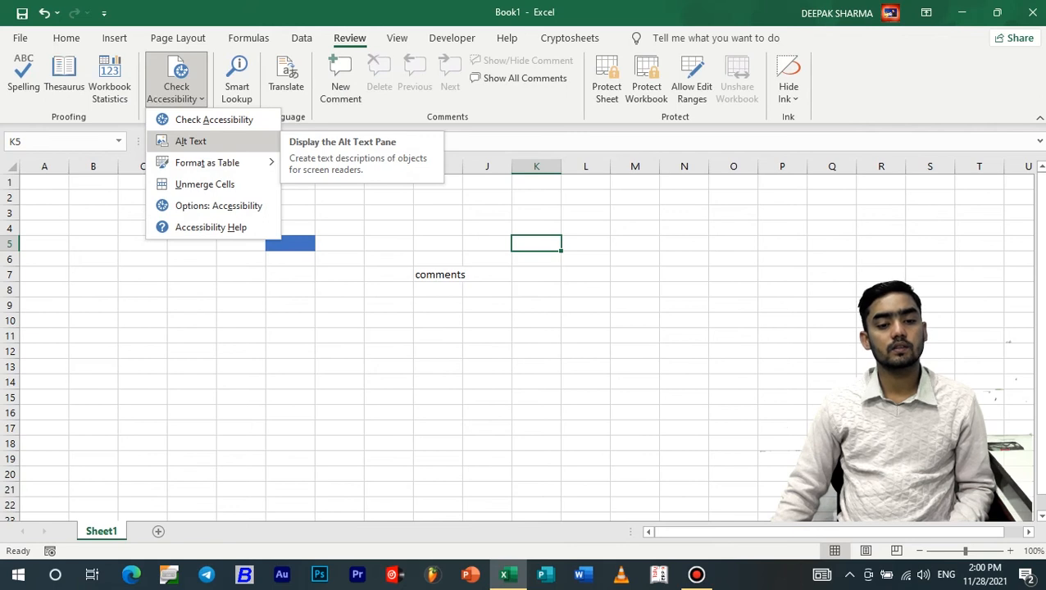
click(191, 141)
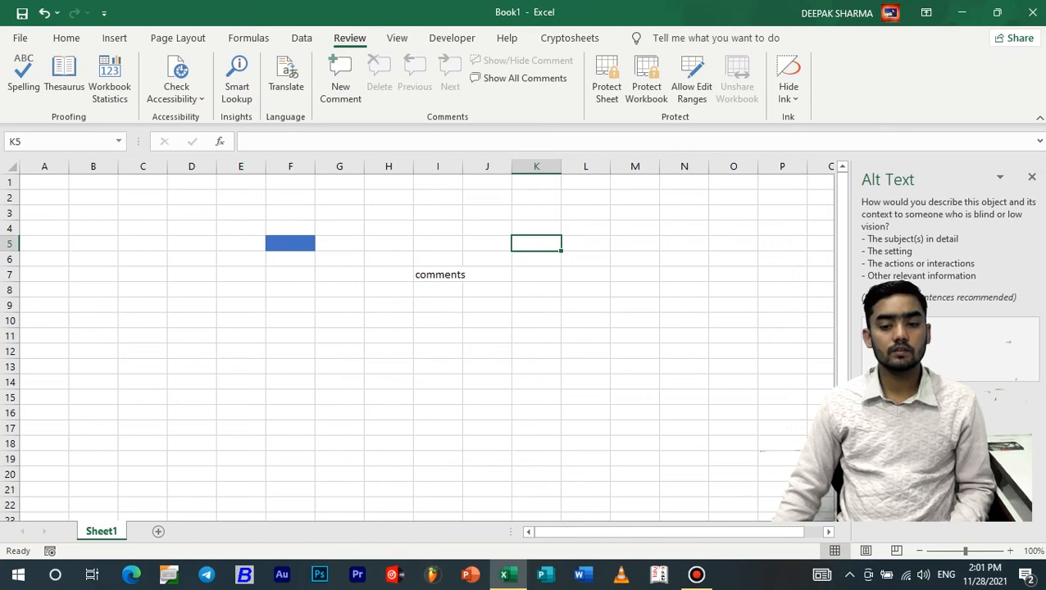
click(1032, 177)
click(340, 259)
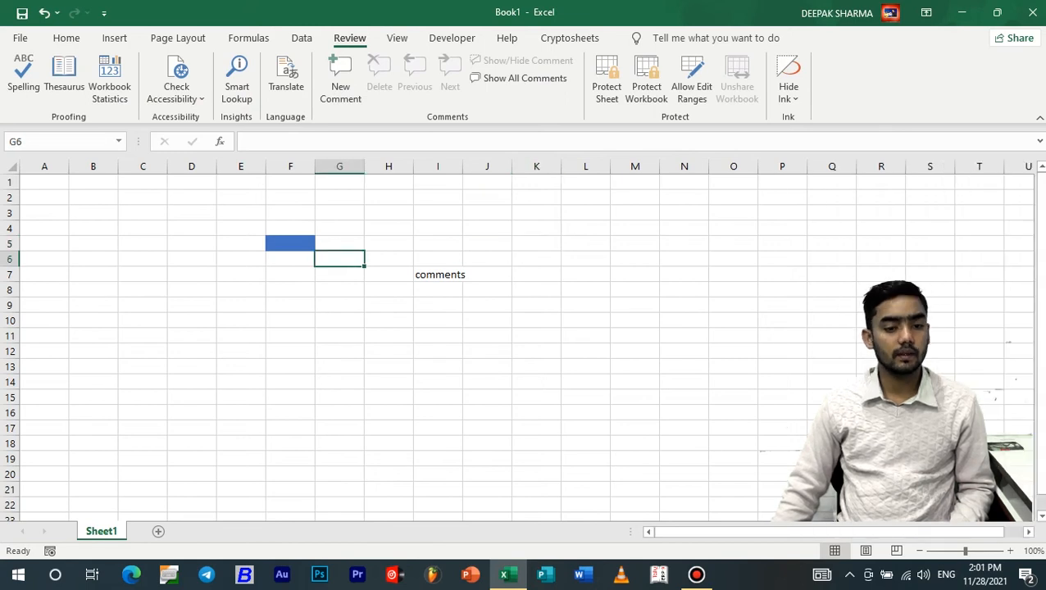
Format G6 as a table with a chosen style, creating a Column1 header
click(177, 94)
click(176, 95)
click(176, 94)
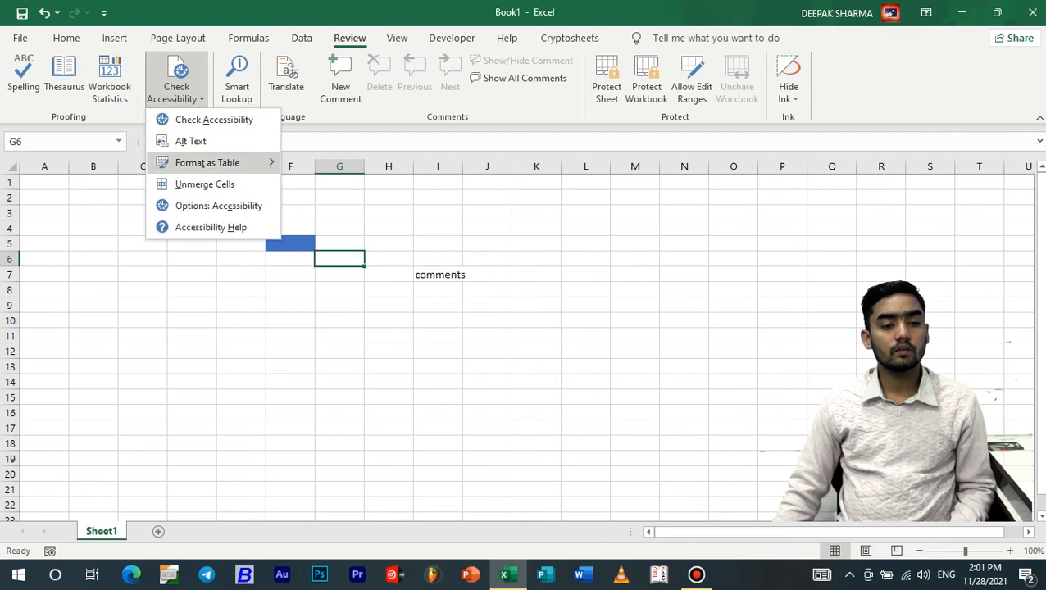
mouse_move(222, 163)
click(311, 169)
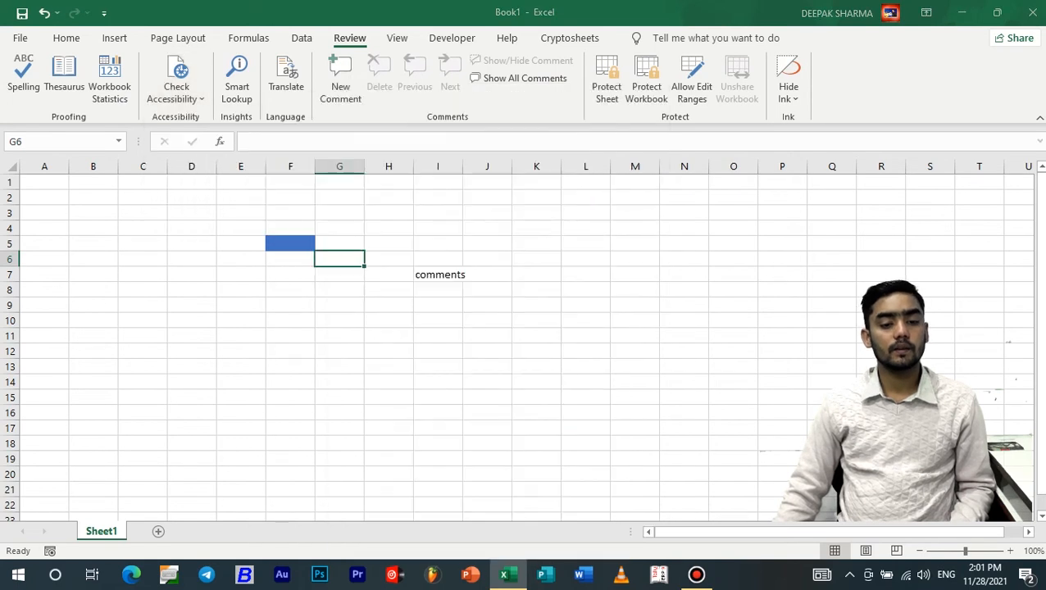
key(Return)
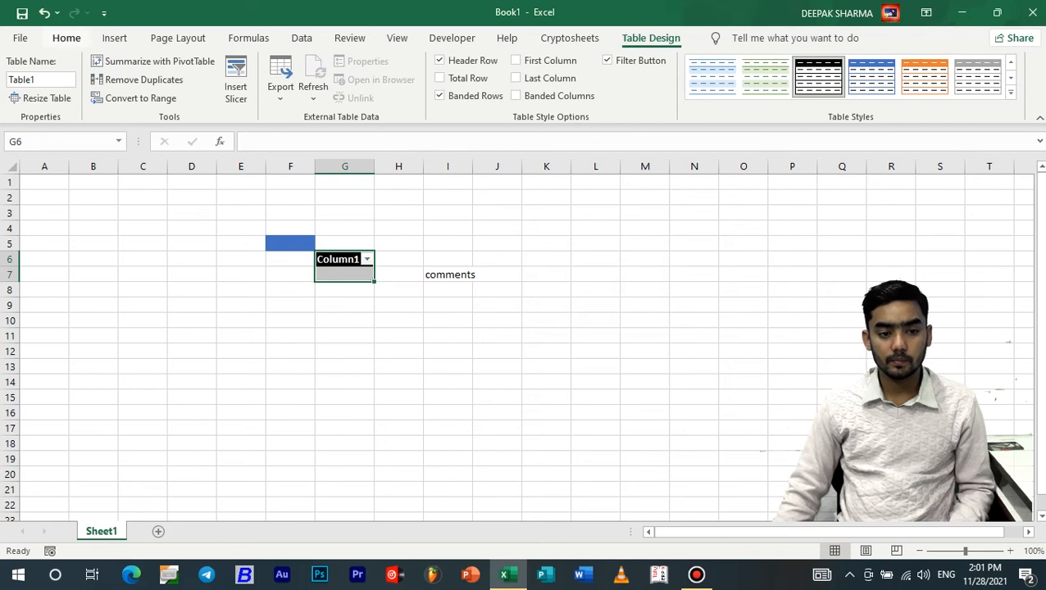
Select I3 outside the table and go back to the Review tab's accessibility tools
click(448, 214)
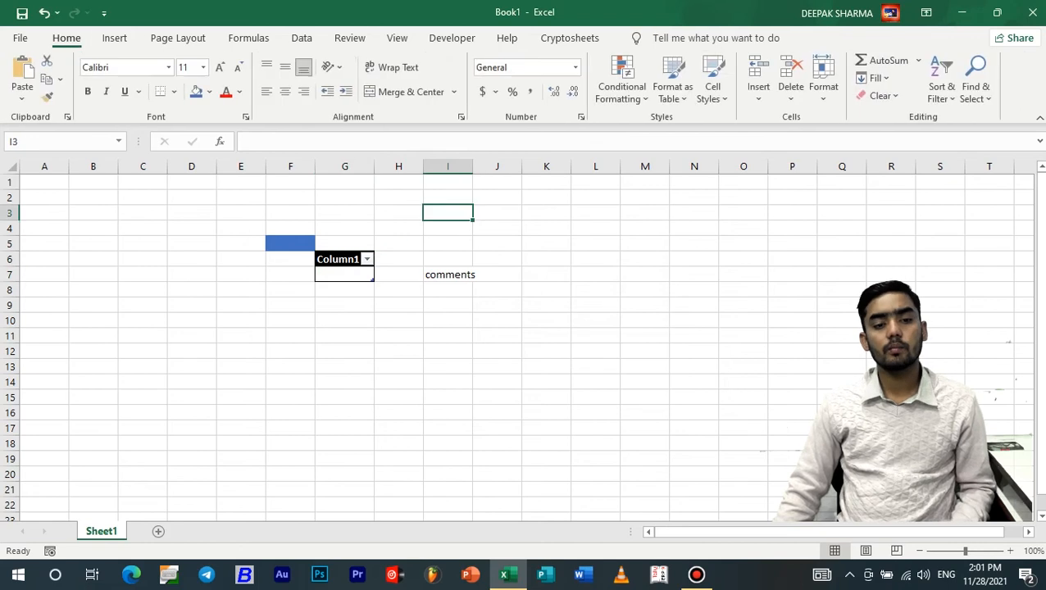
click(349, 38)
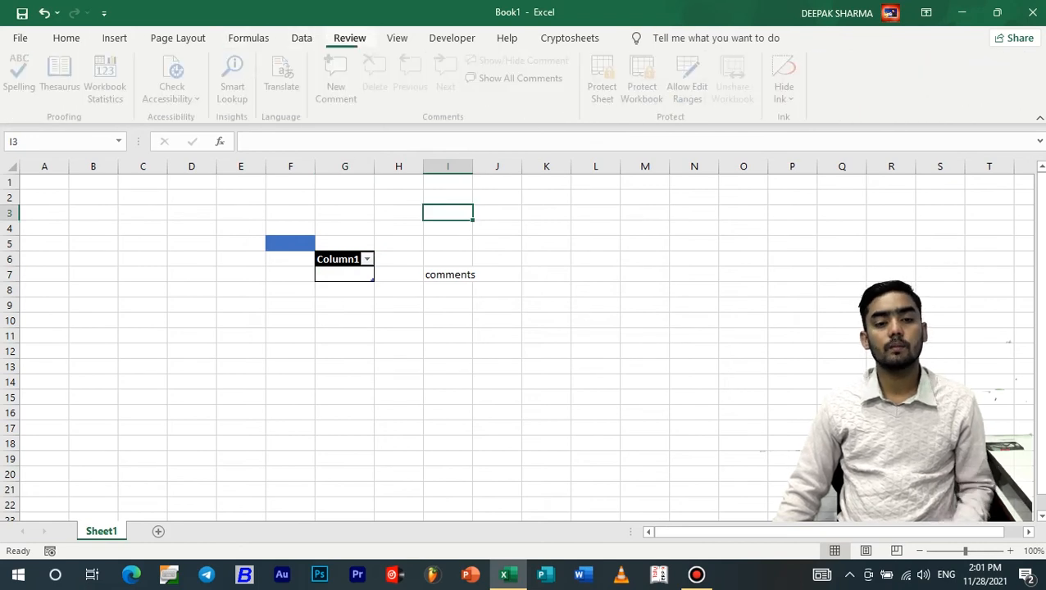
click(176, 82)
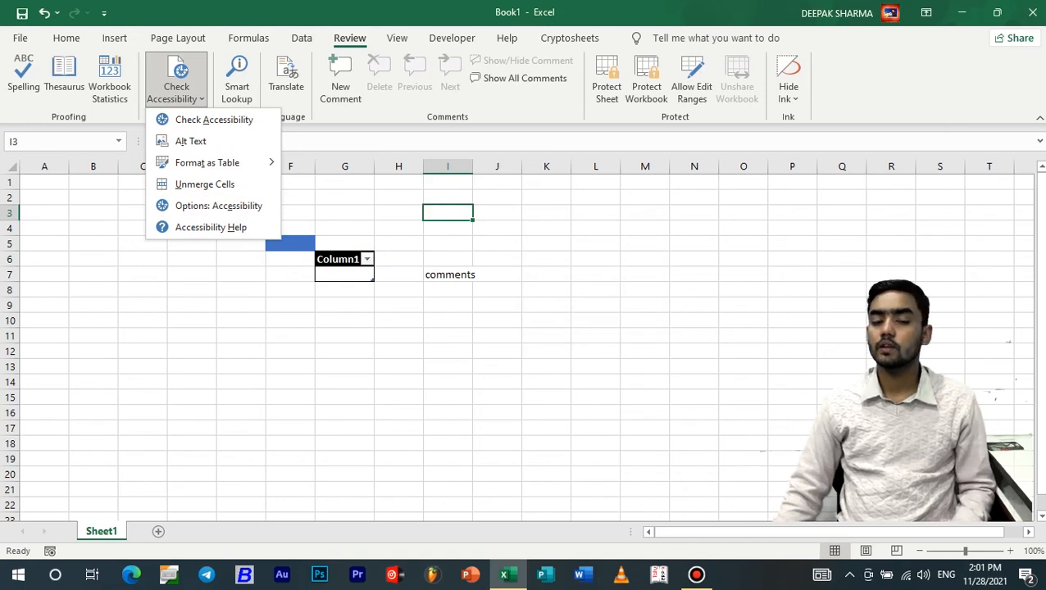
key(Escape)
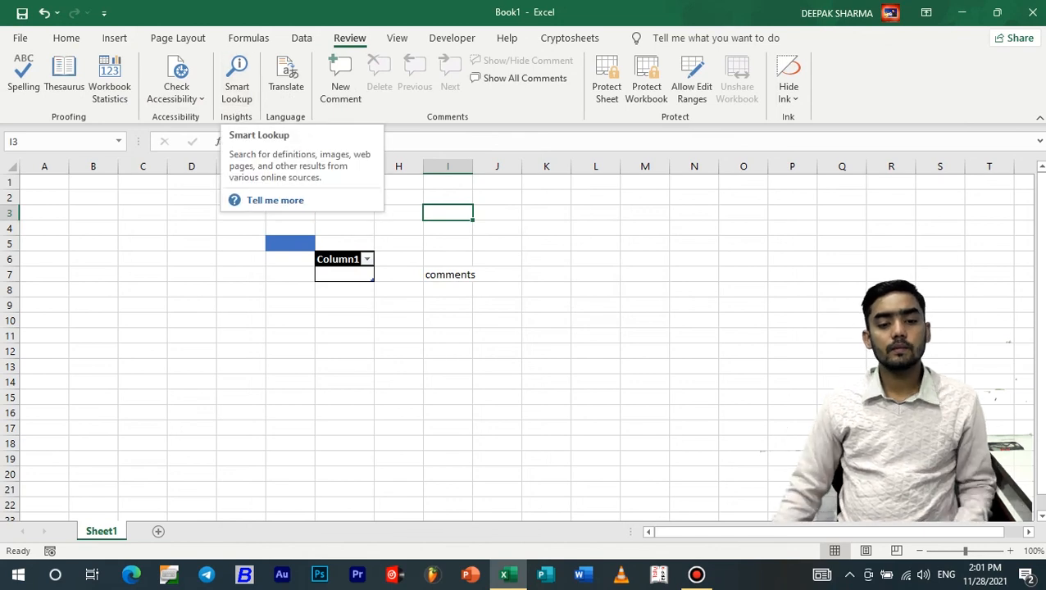
click(449, 275)
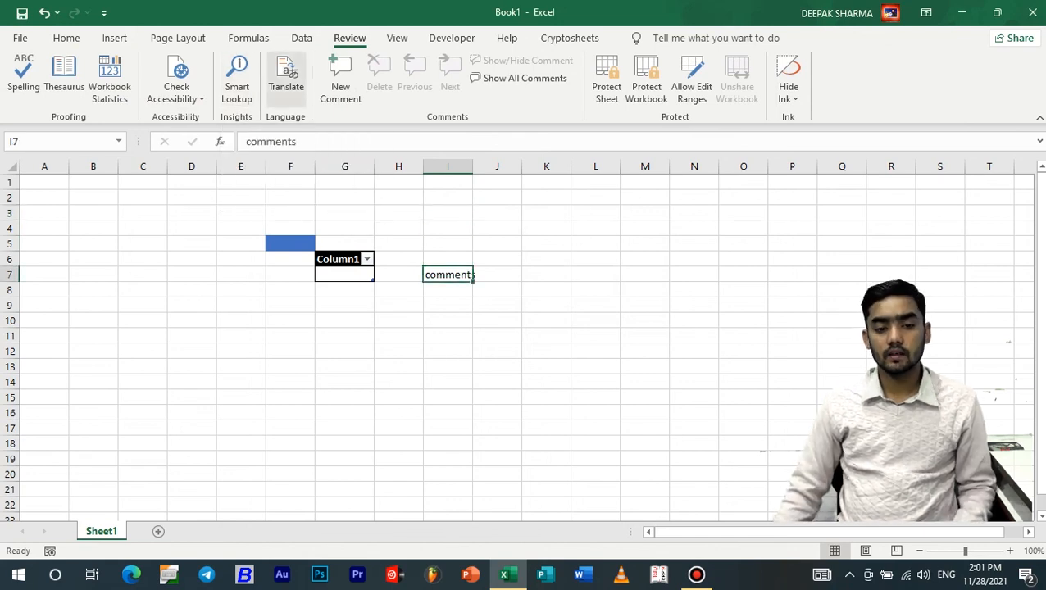
click(497, 229)
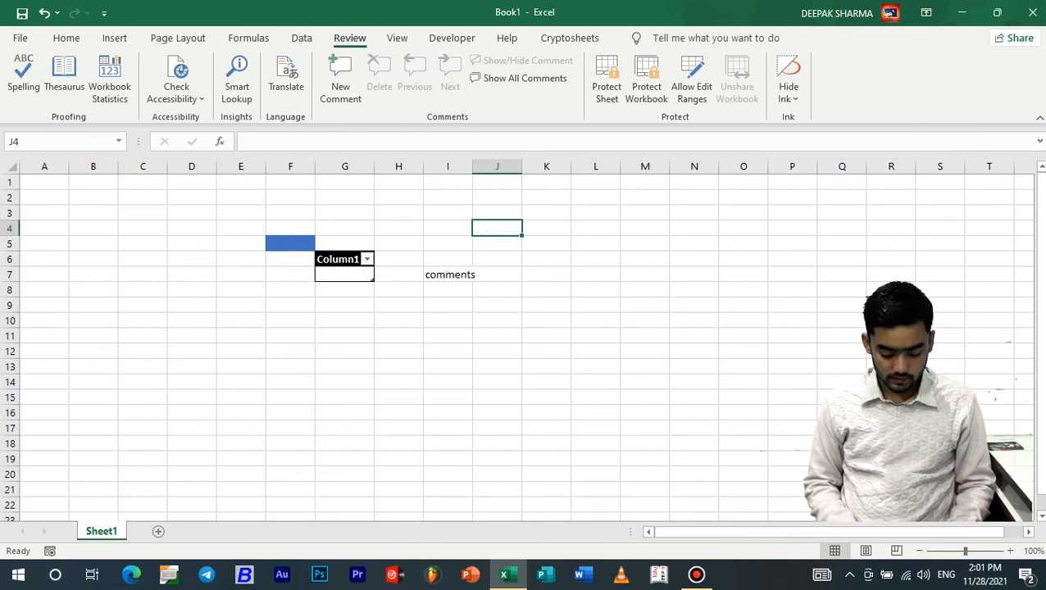
Type delll in J4 and look it up with Smart Lookup
text(dell)
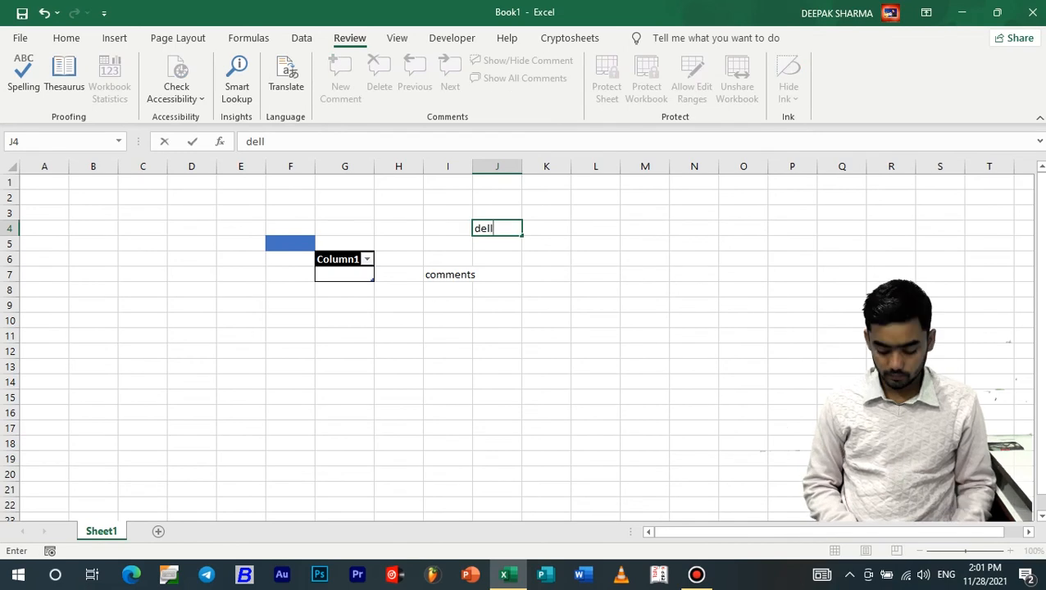
text(l)
key(Return)
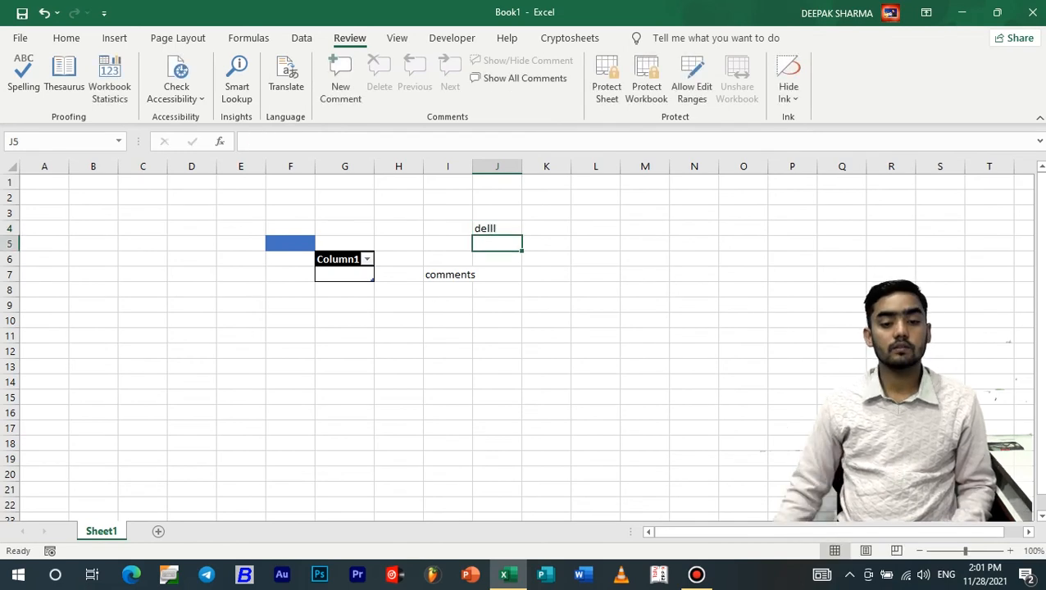
click(497, 229)
click(237, 79)
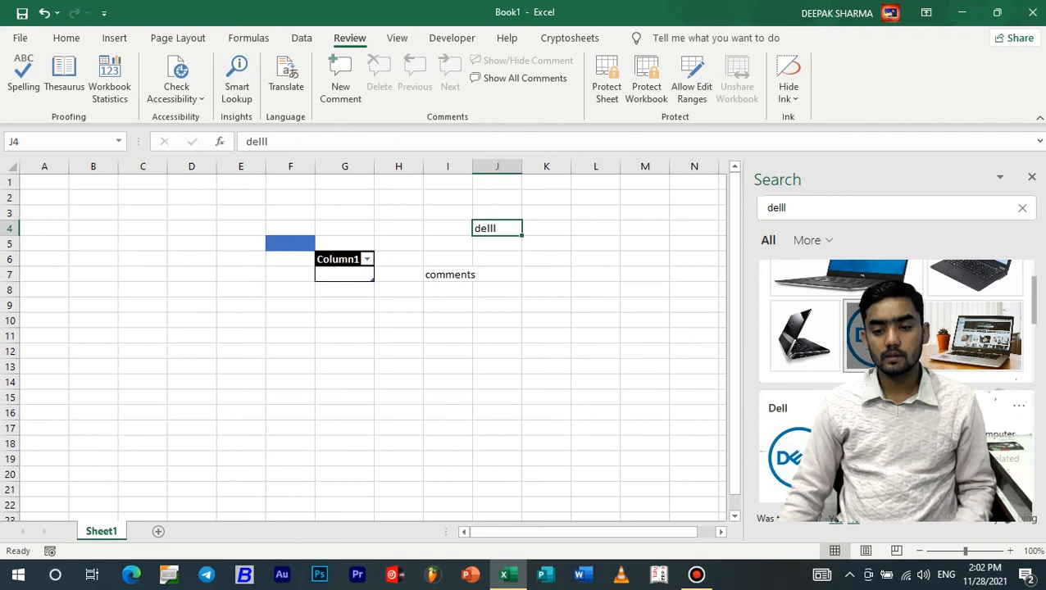
Paste the Dell laptop image from the results, close the pane, then move and delete the picture
scroll(886, 340, up, 2)
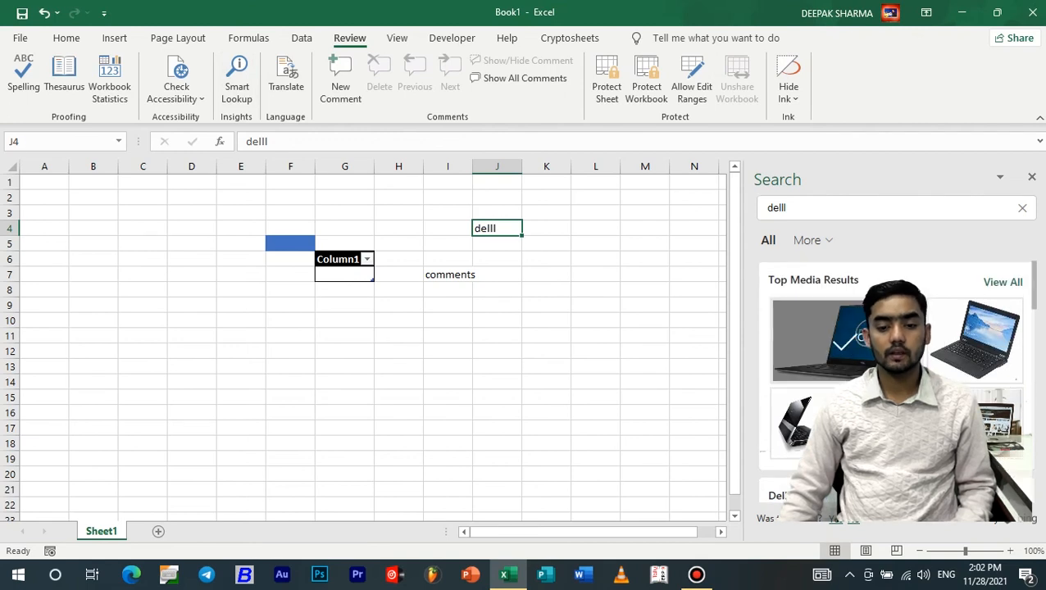
key(Down)
key(Down)
key(Down)
key(Down)
key(Down)
key(Down)
key(Down)
key(Down)
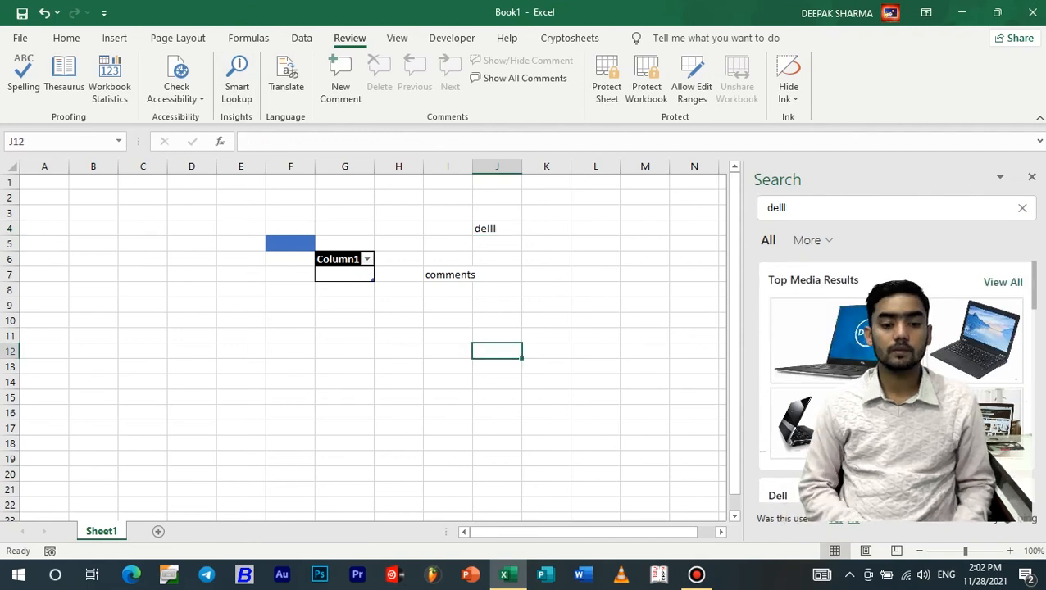
key(ctrl+v)
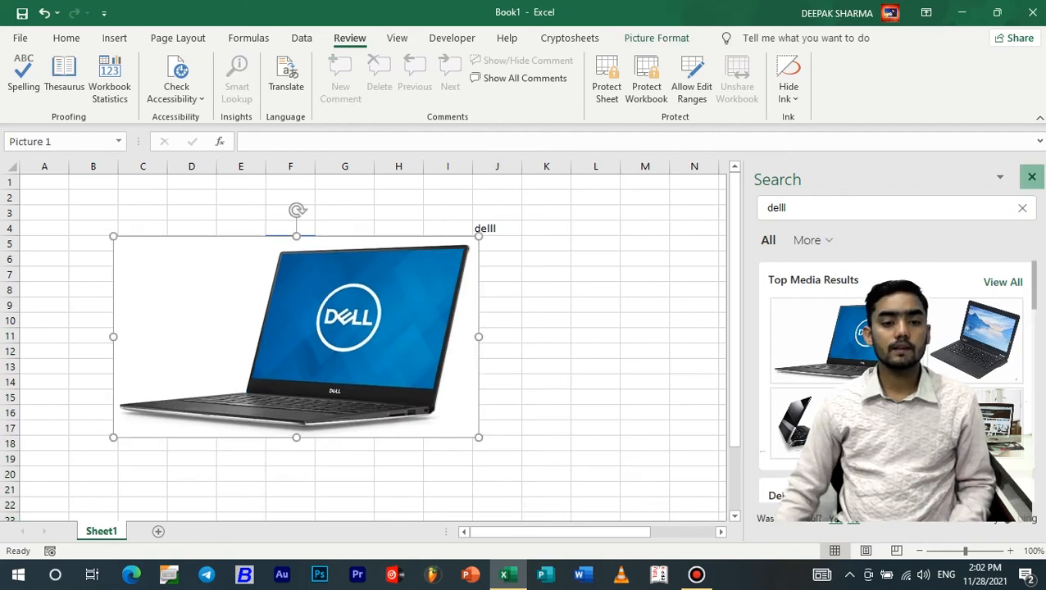
click(1031, 177)
click(500, 259)
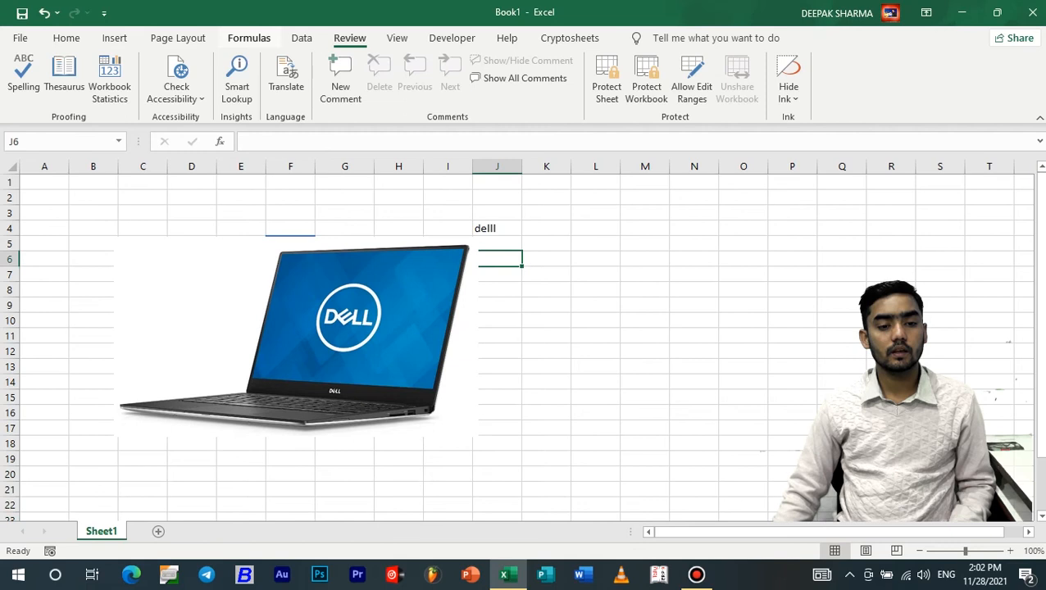
drag(344, 328, 723, 354)
key(Delete)
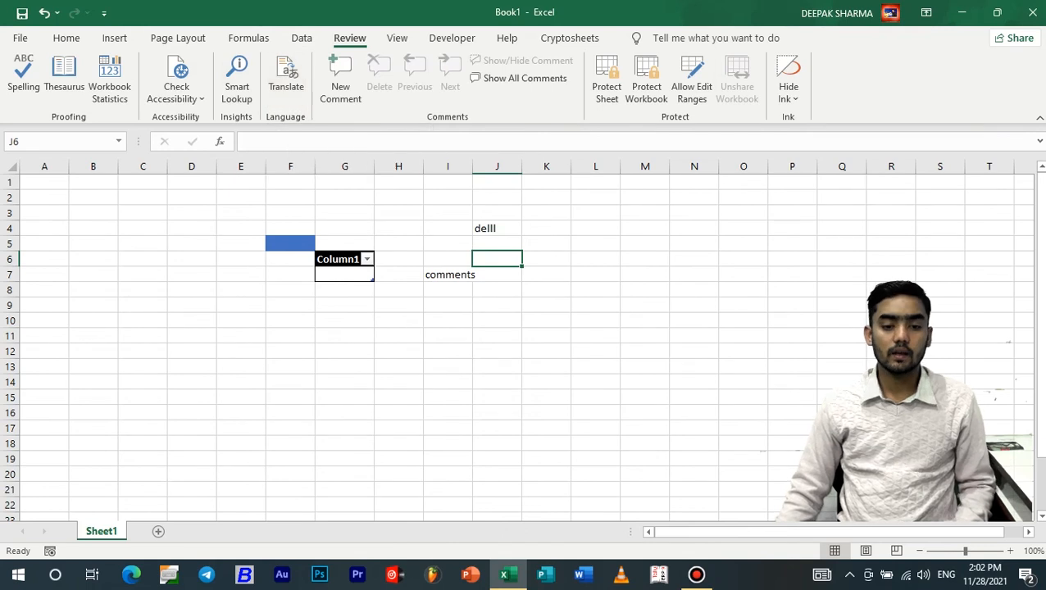
Translate 'comments' in I7 to Hindi, insert टिप्पणियाँ into the cell, and close the Research pane
click(448, 275)
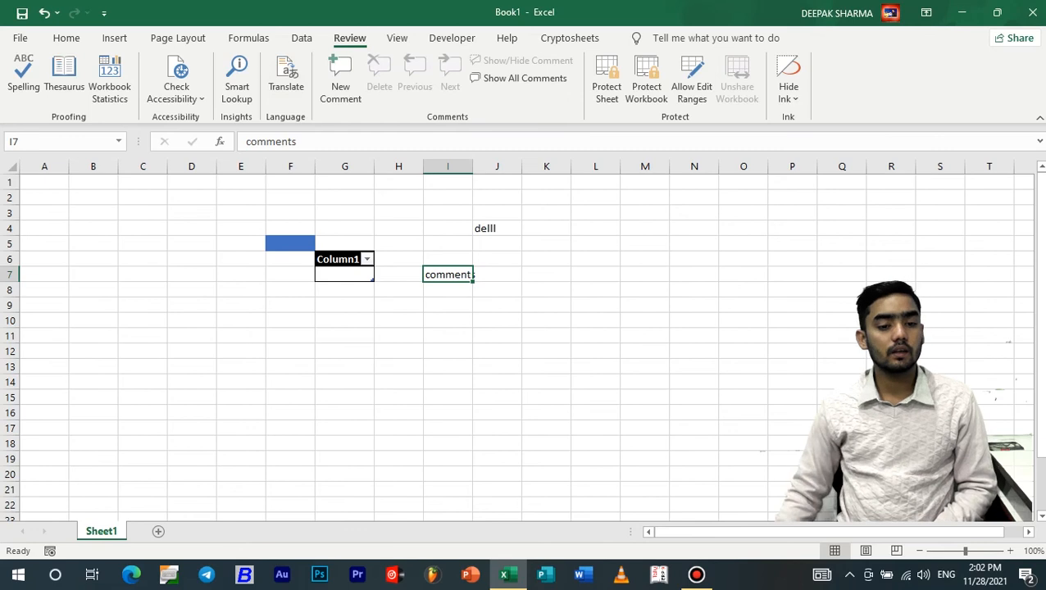
click(286, 78)
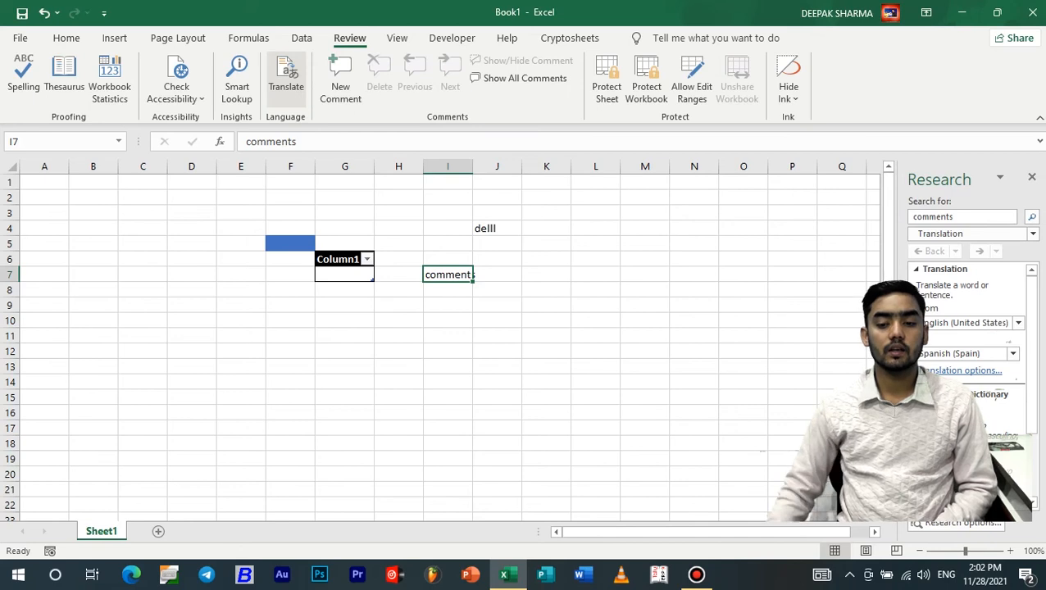
click(1014, 354)
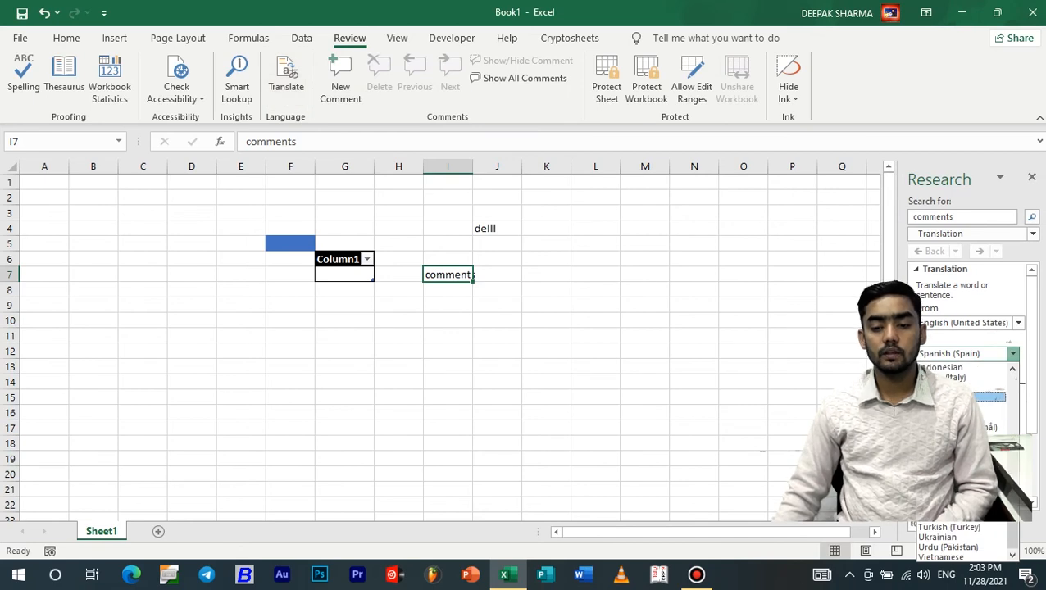
scroll(964, 460, up, 2)
click(963, 437)
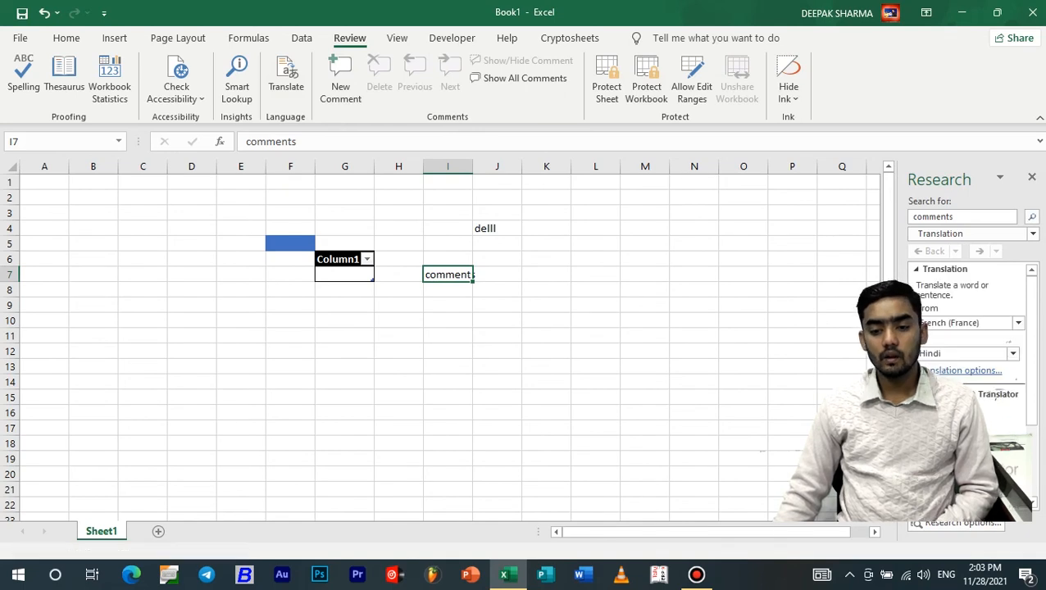
click(939, 434)
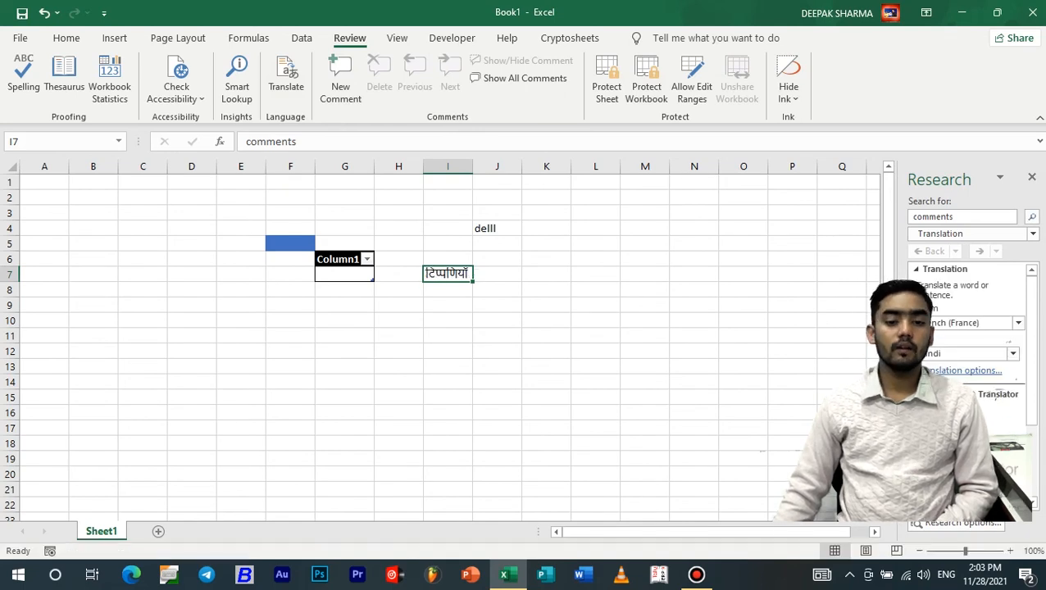
click(1032, 177)
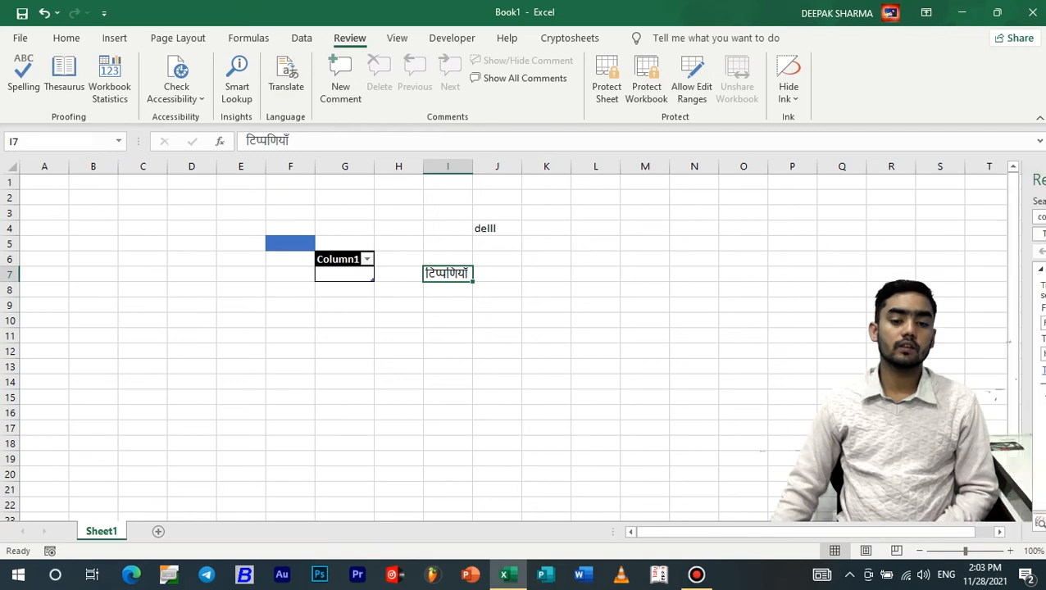
click(546, 305)
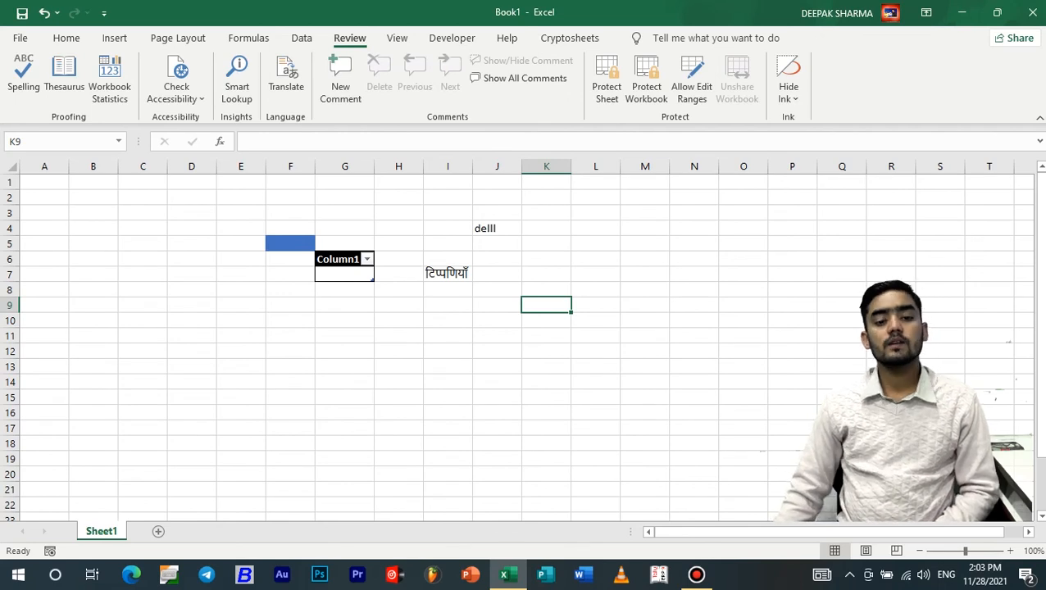
click(497, 243)
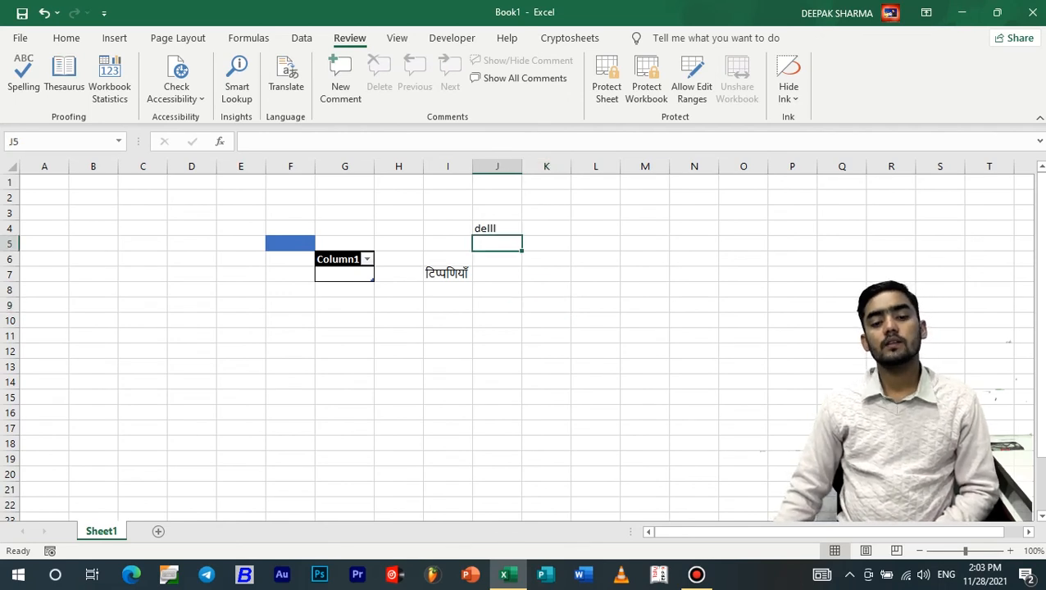
click(497, 229)
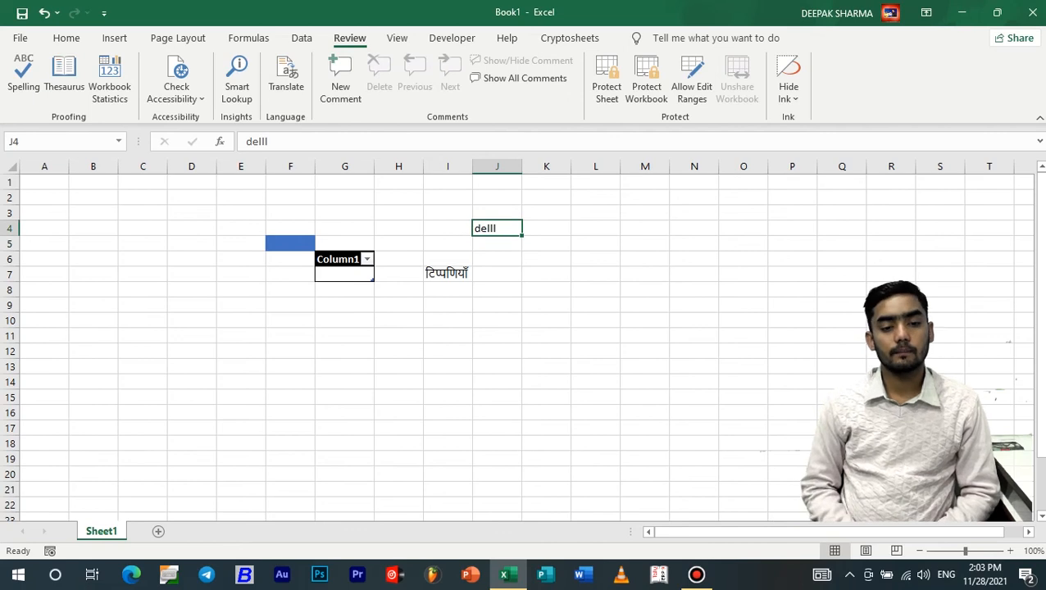
Add the comment 'this is my pc name' to J4 and show all comments
click(340, 79)
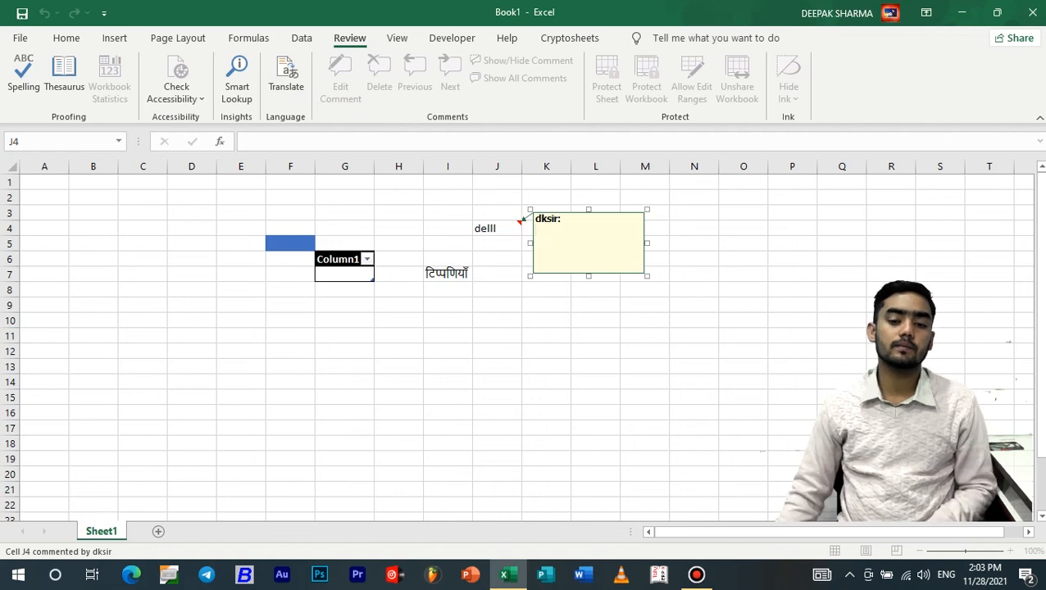
text(this is my pc )
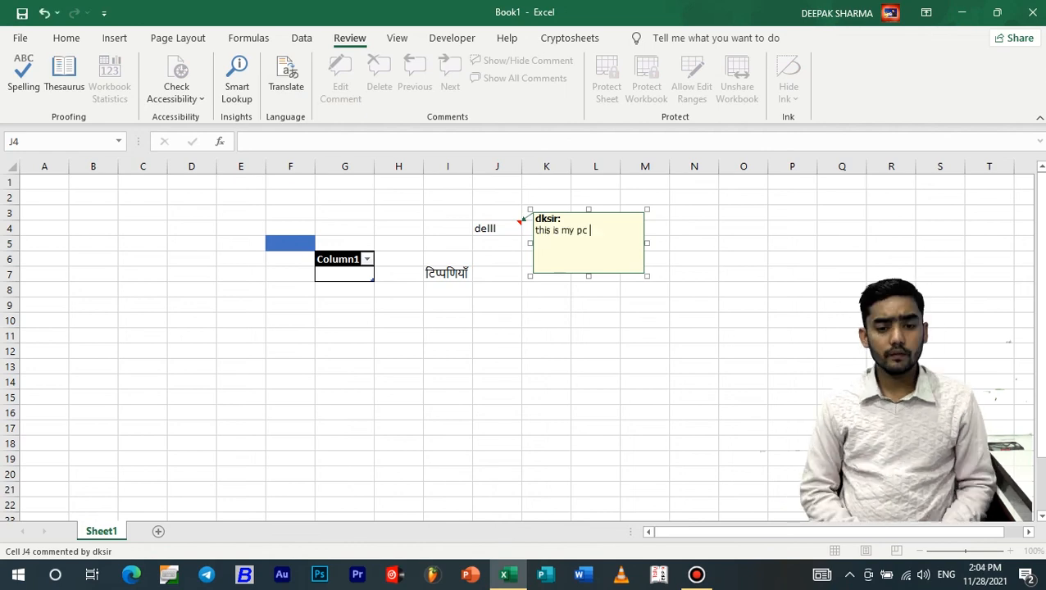
text(name)
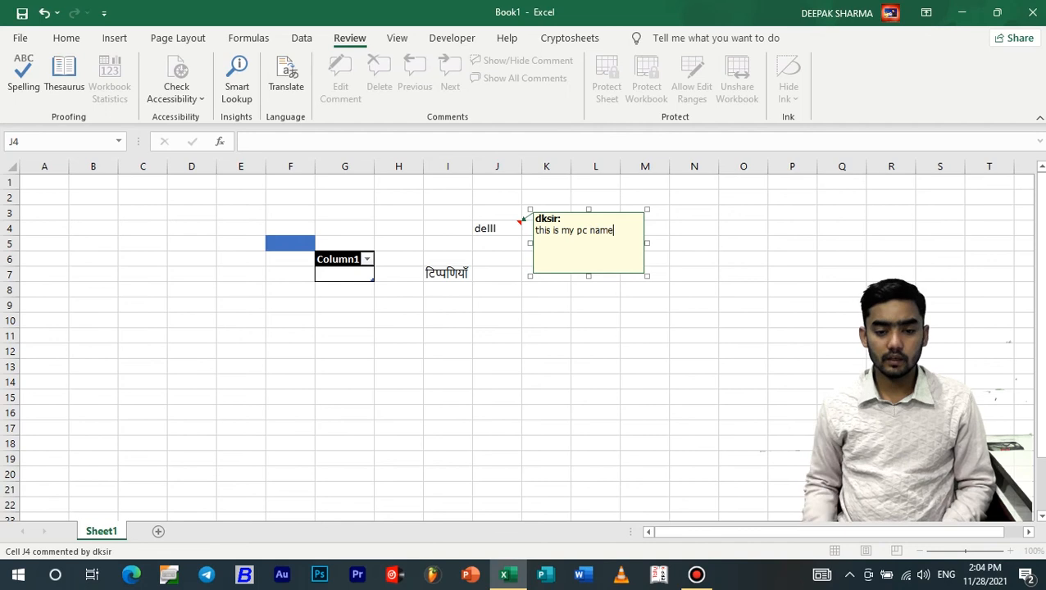
click(744, 289)
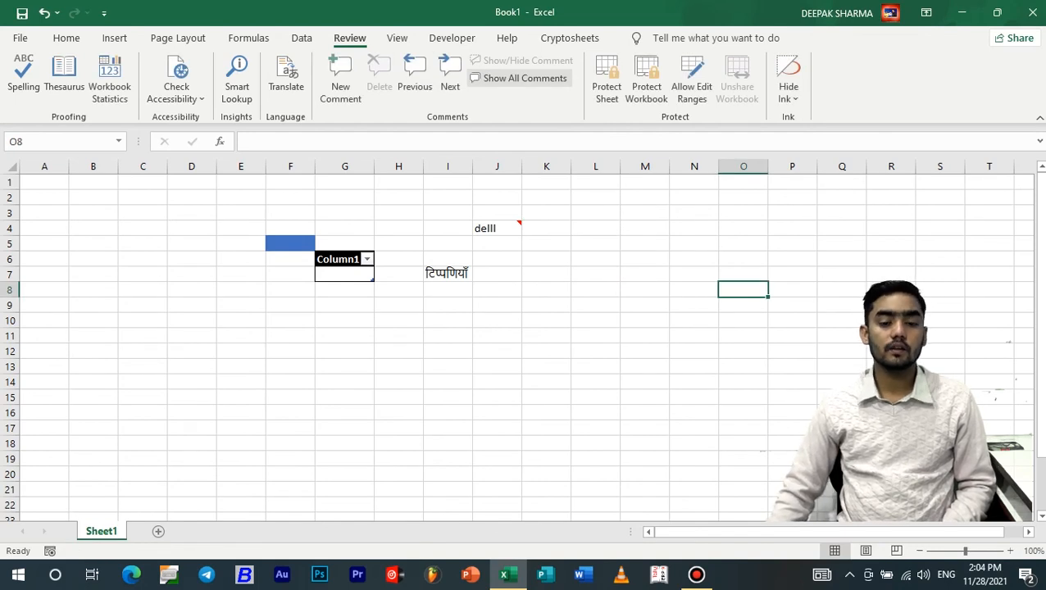
click(518, 78)
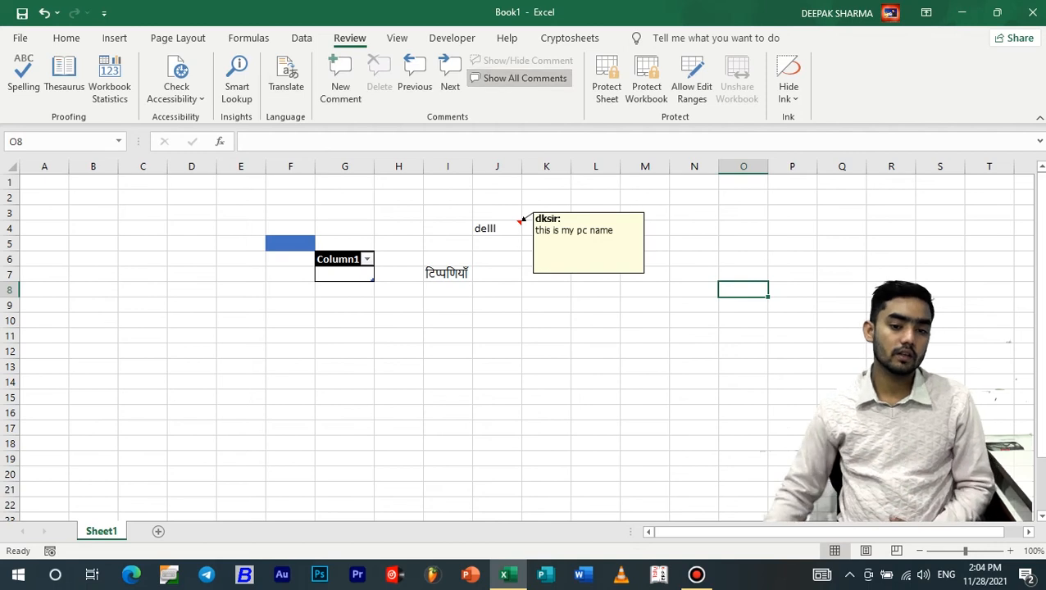
Add blank comments to F5 and I7, then turn on Show All Comments
click(518, 78)
click(290, 244)
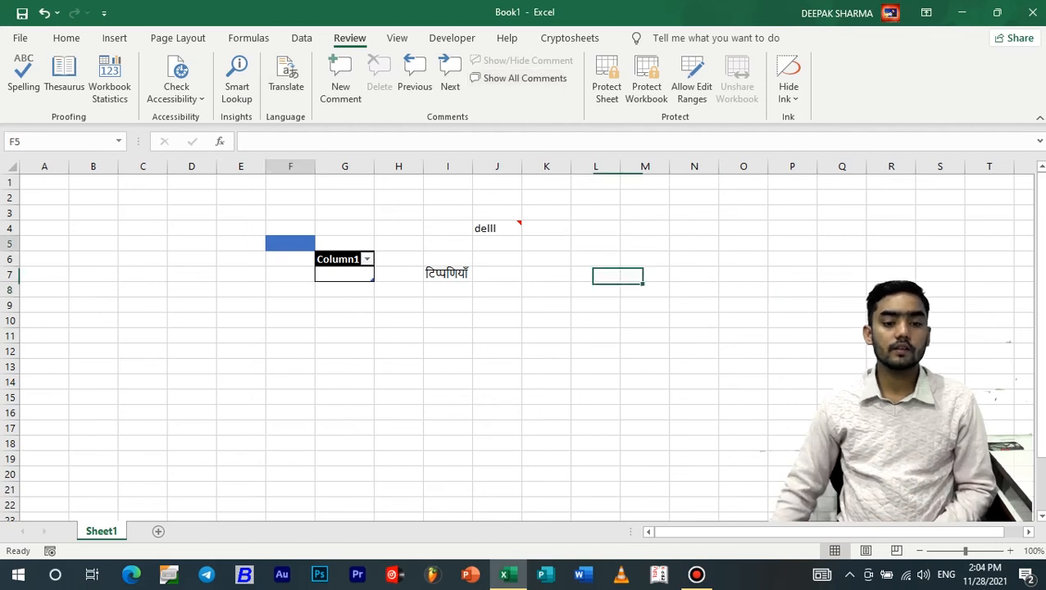
click(340, 78)
click(448, 274)
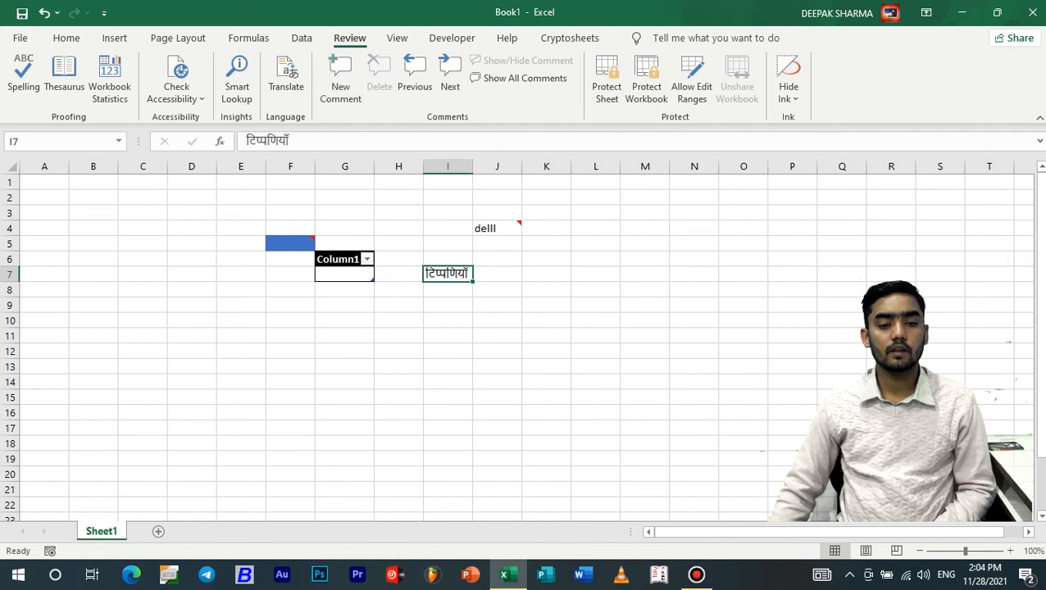
click(340, 78)
click(596, 244)
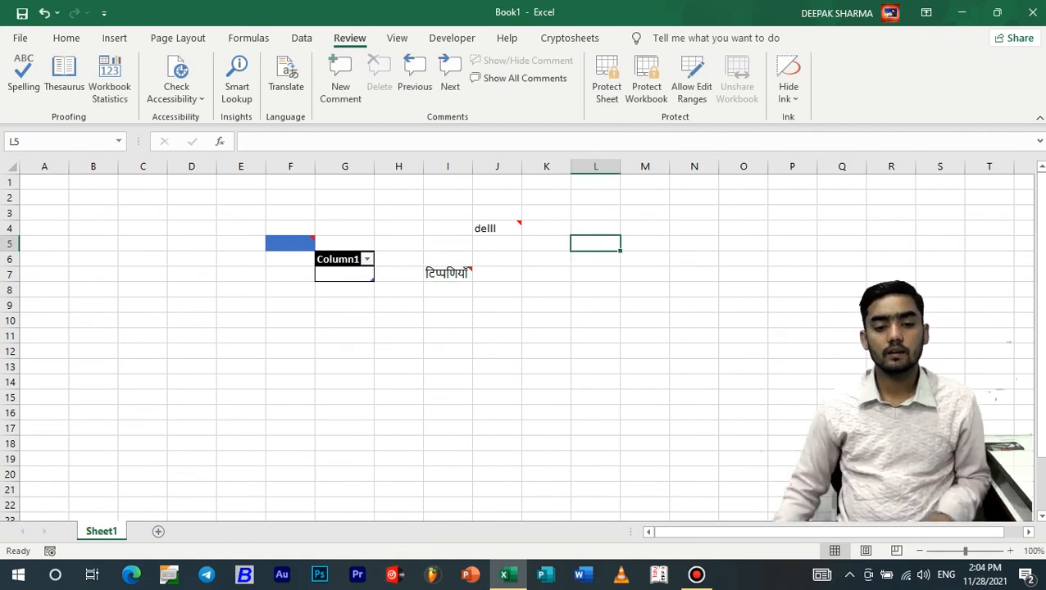
scroll(596, 244, up, 8)
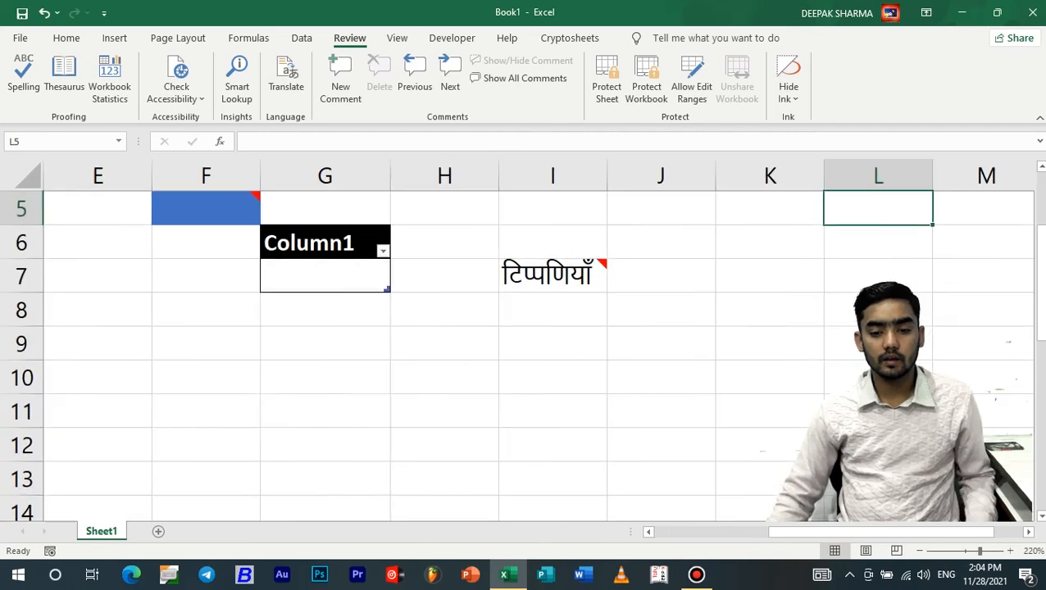
mouse_move(554, 410)
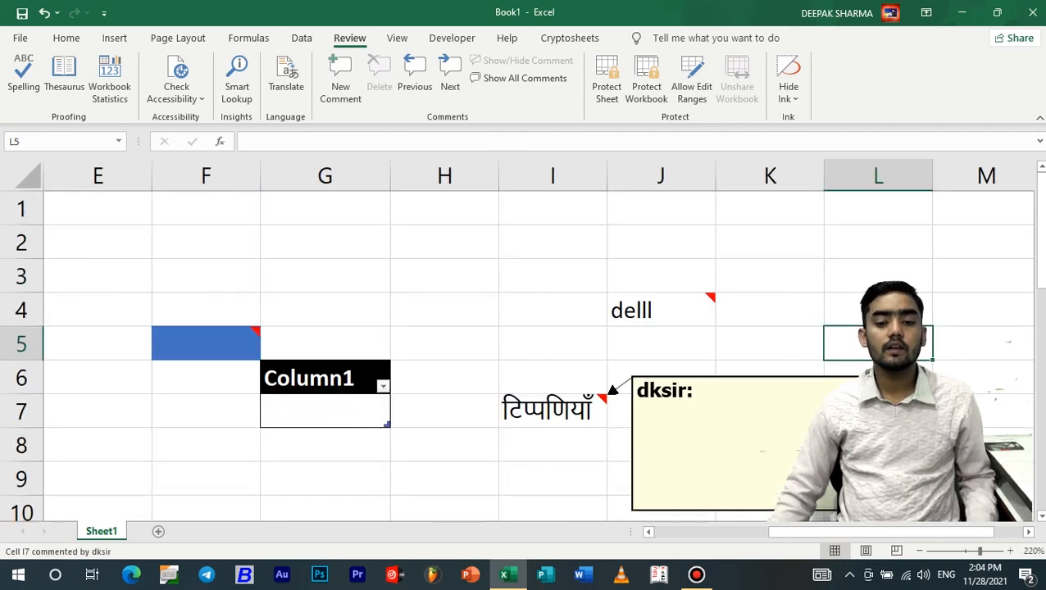
scroll(554, 410, down, 8)
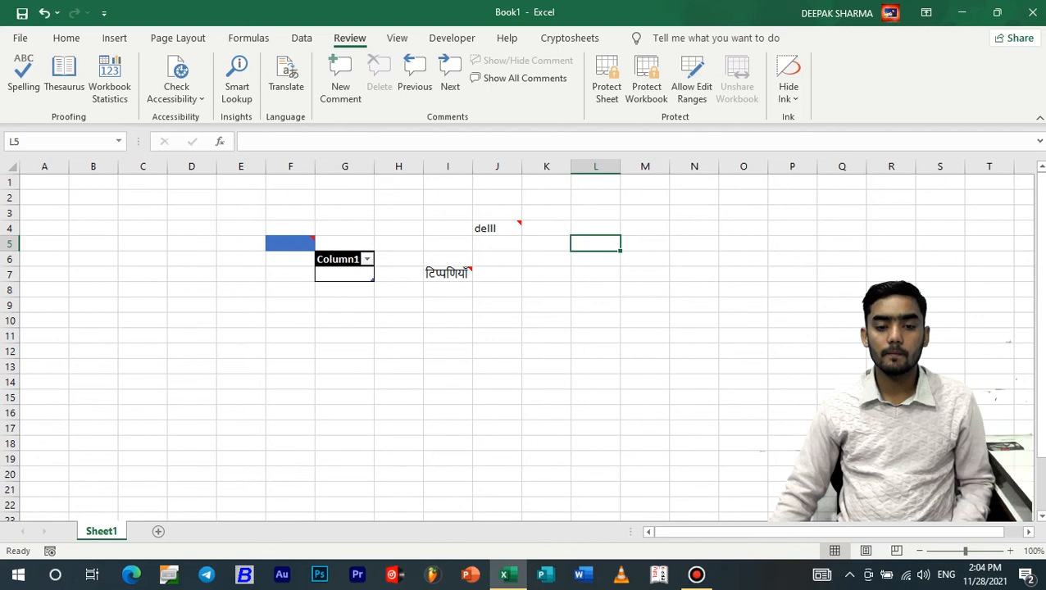
click(518, 78)
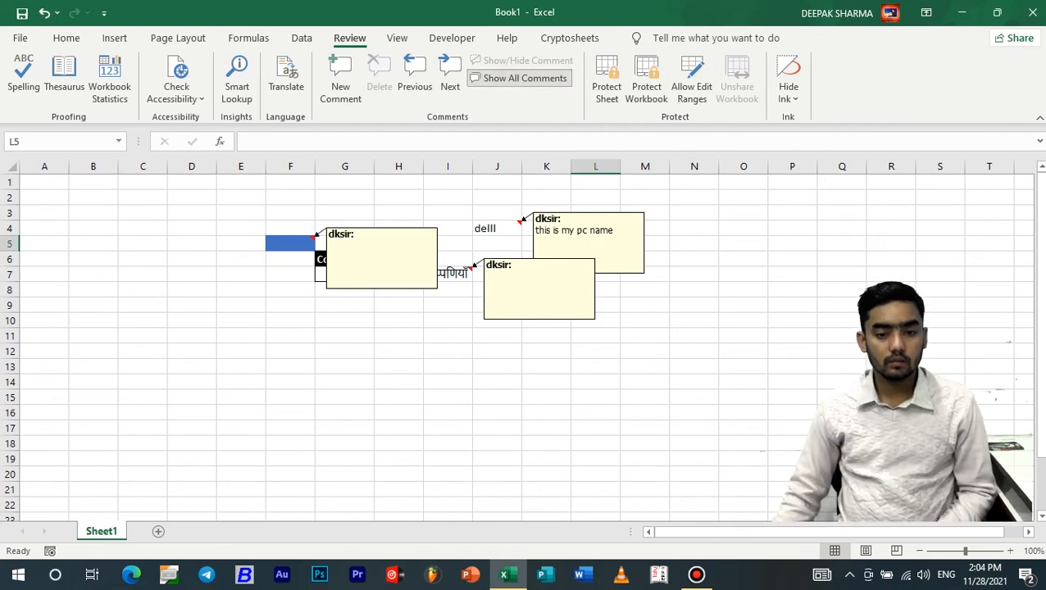
Hide comments, step through them to F5's blank comment, and delete it
click(519, 78)
click(290, 244)
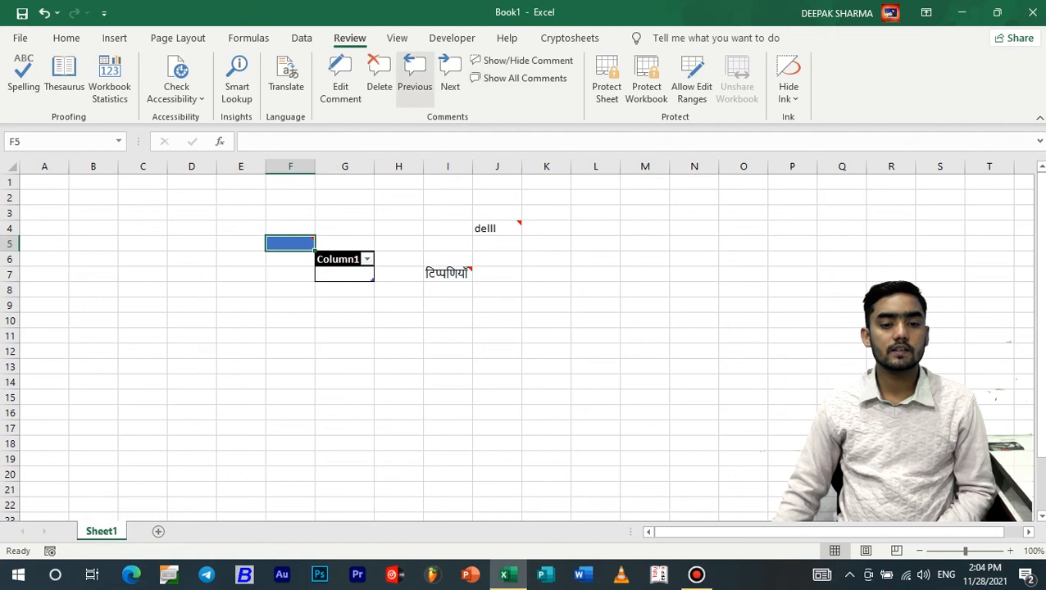
click(450, 78)
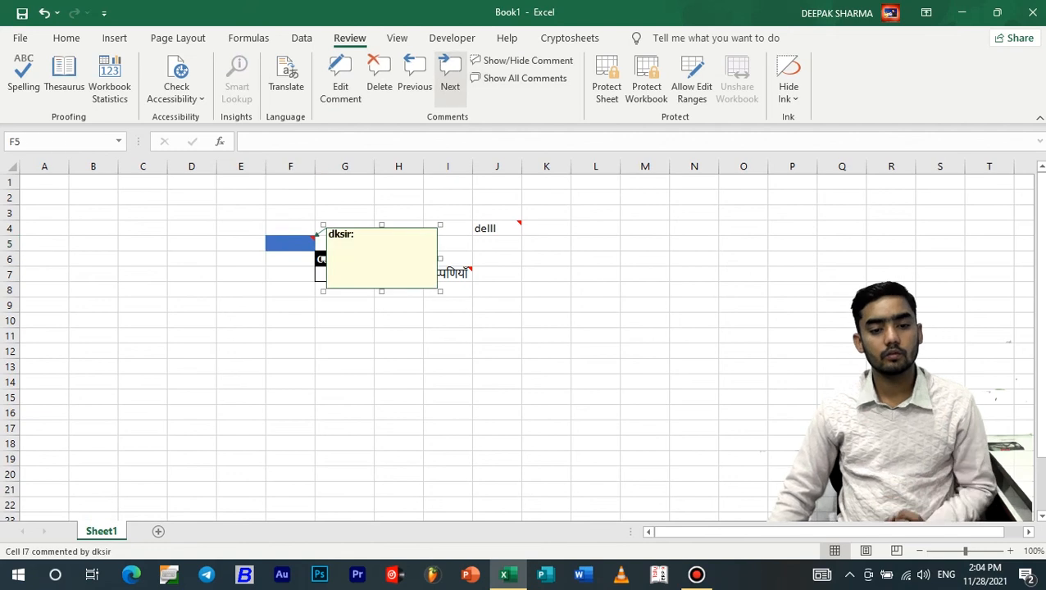
click(450, 78)
click(414, 78)
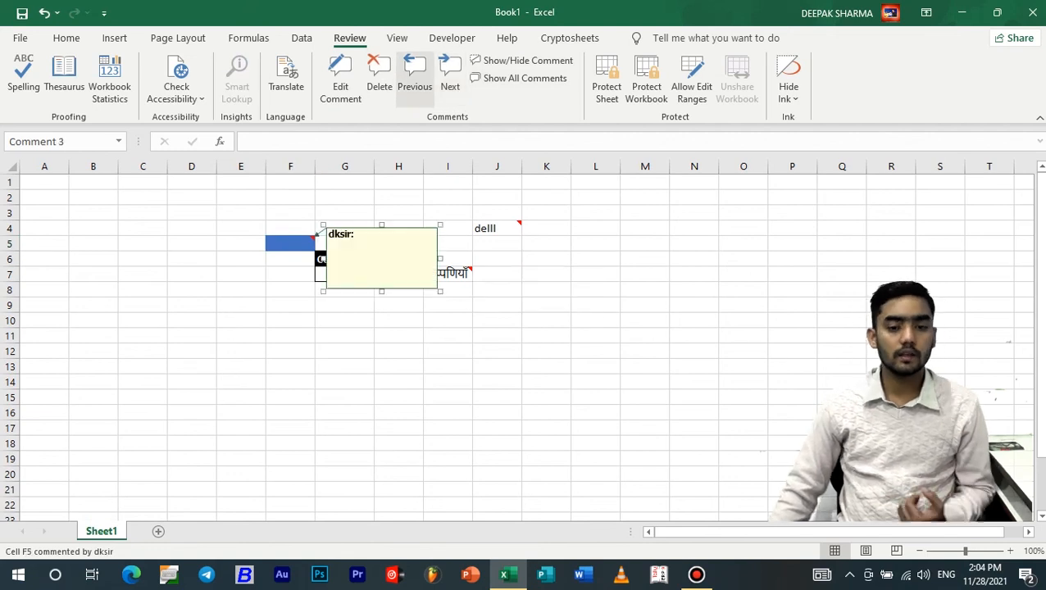
click(379, 82)
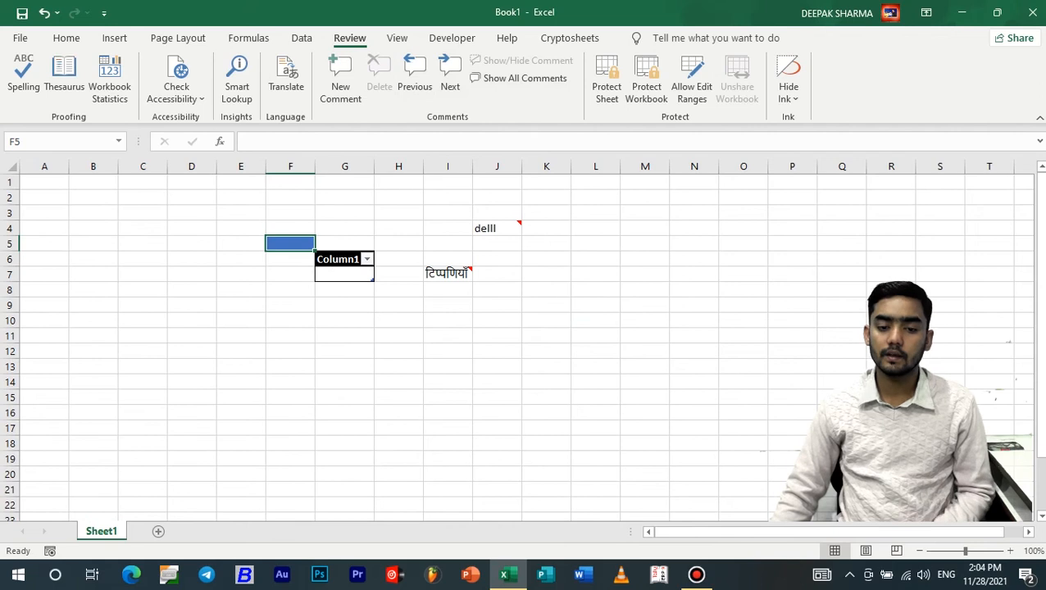
Show the remaining comments and bring up the options for I7's comment box
click(448, 274)
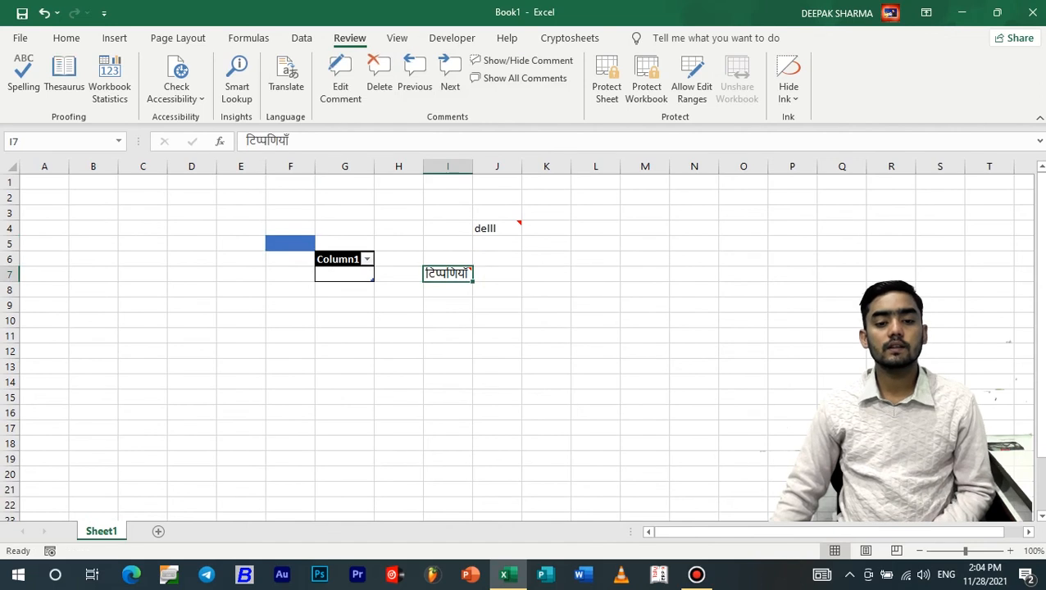
click(518, 77)
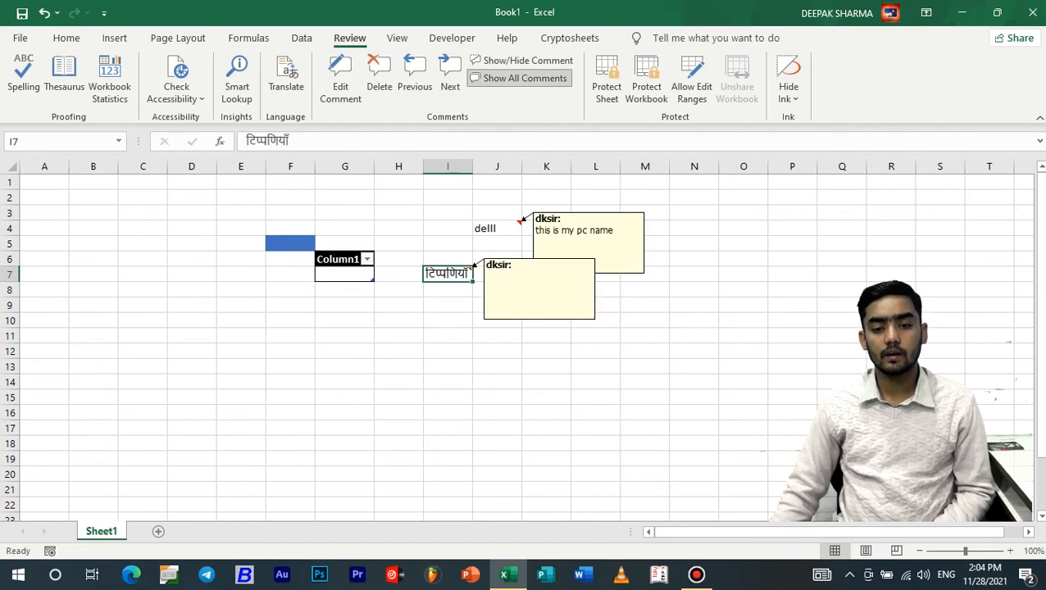
click(538, 289)
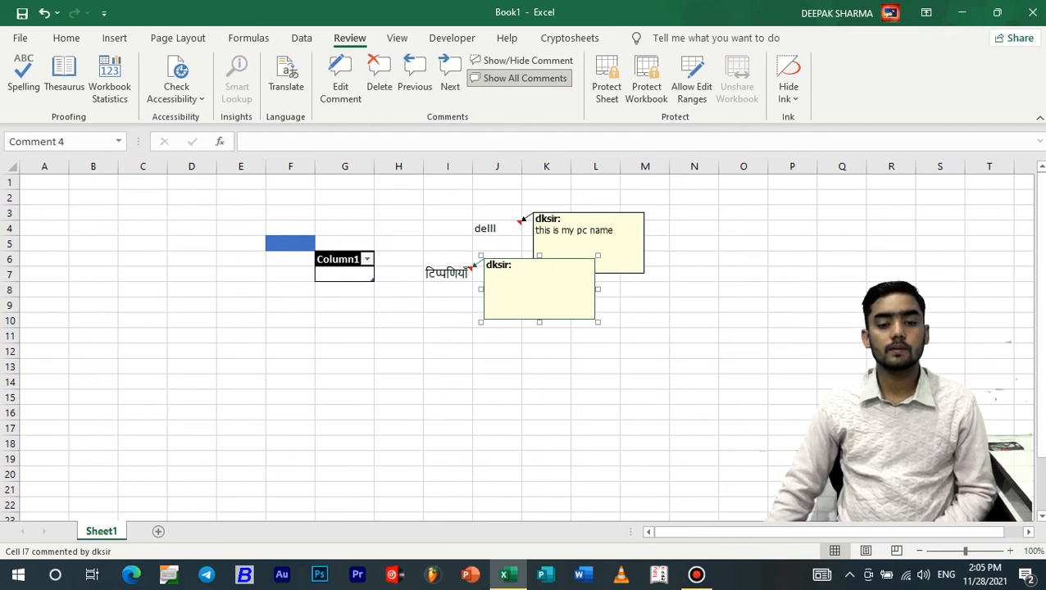
right_click(522, 260)
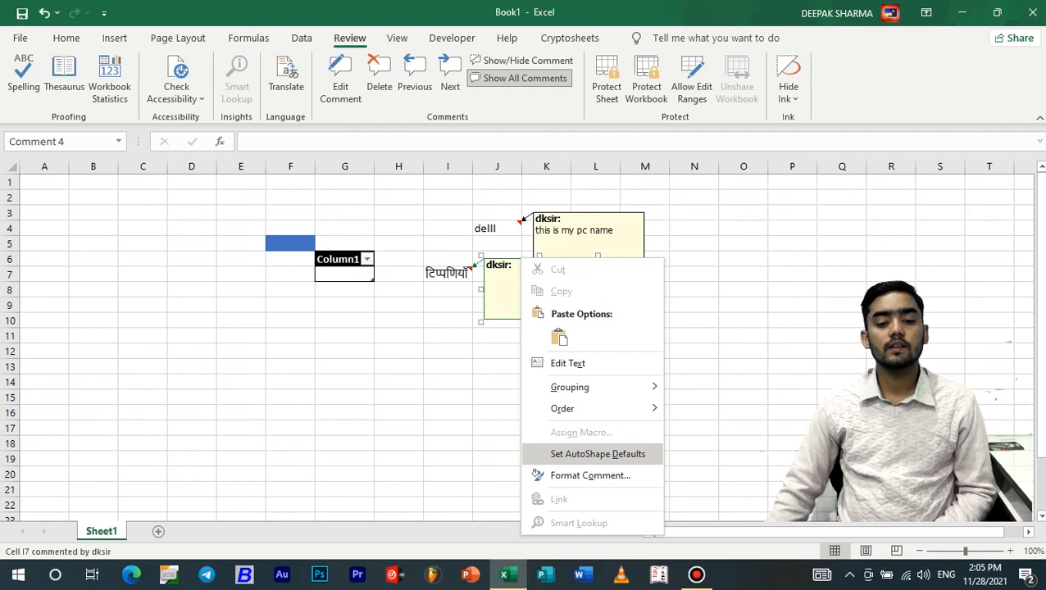
From I7's comment Fill Effects, go to the Picture tab and start selecting a picture
click(591, 475)
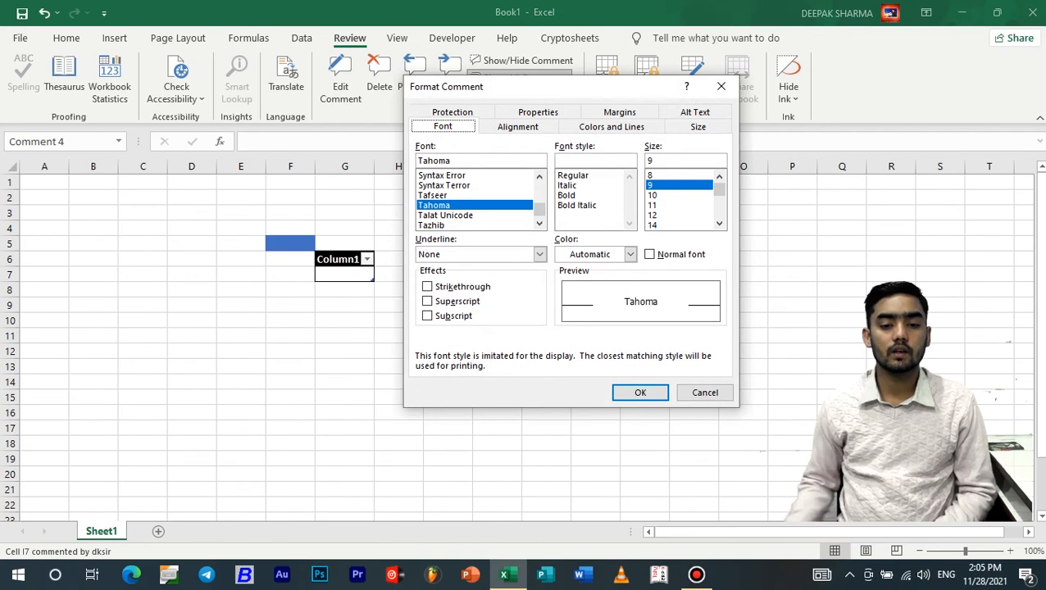
click(612, 127)
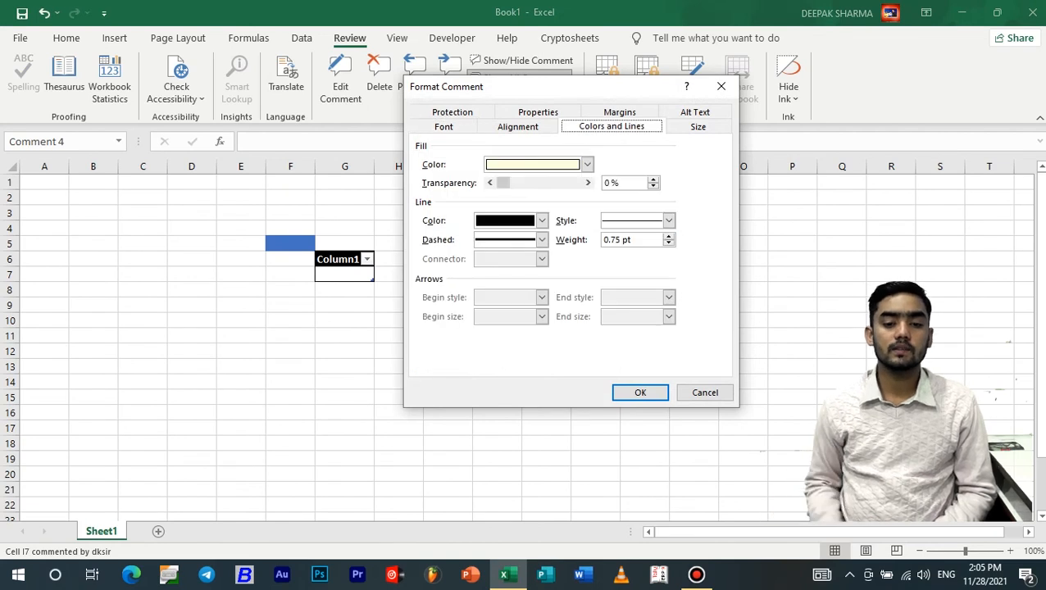
click(587, 165)
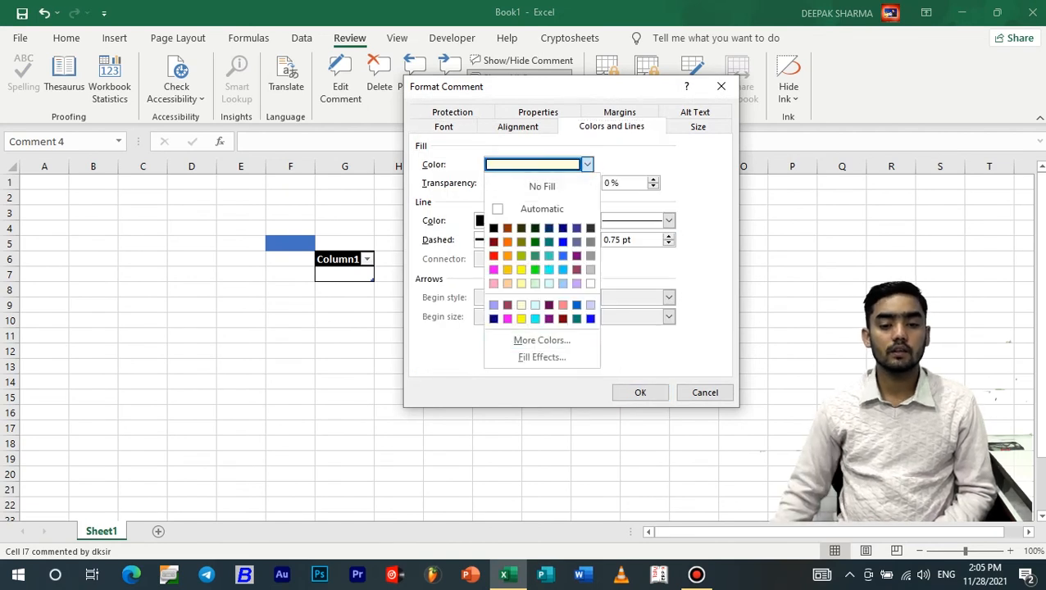
click(542, 358)
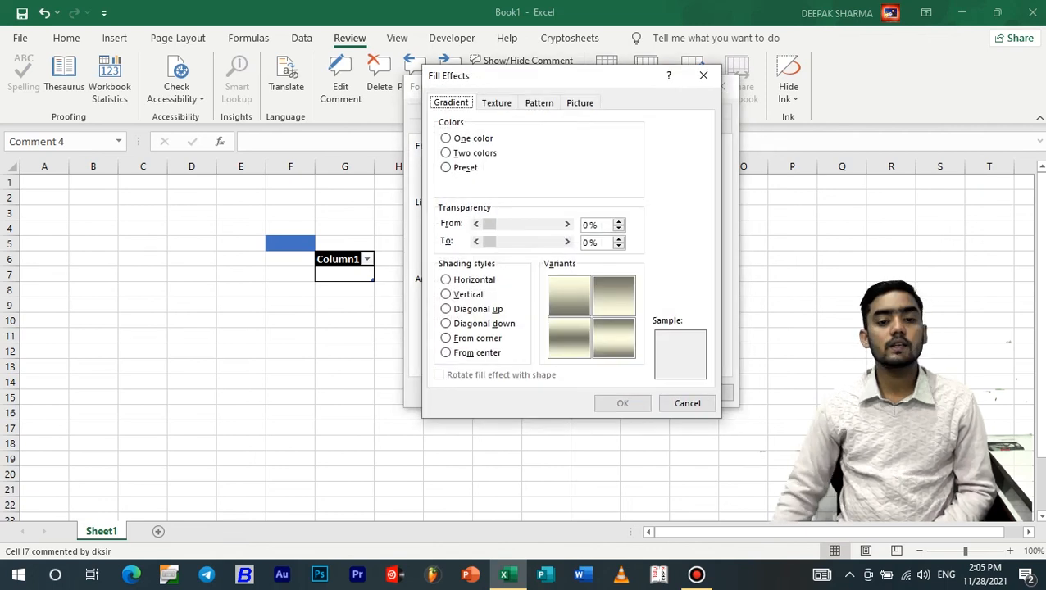
click(540, 103)
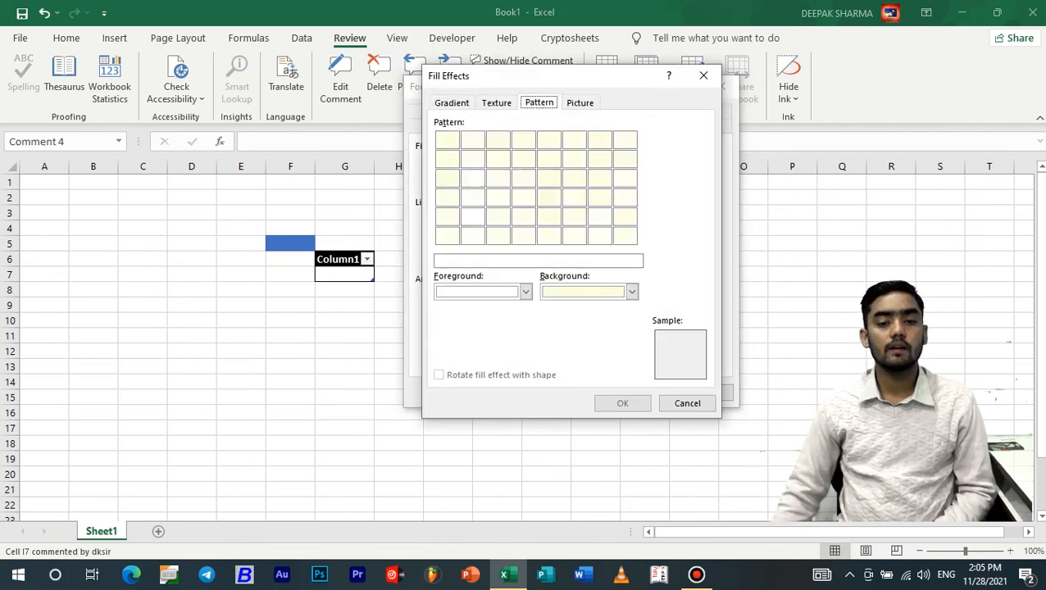
click(580, 103)
click(606, 285)
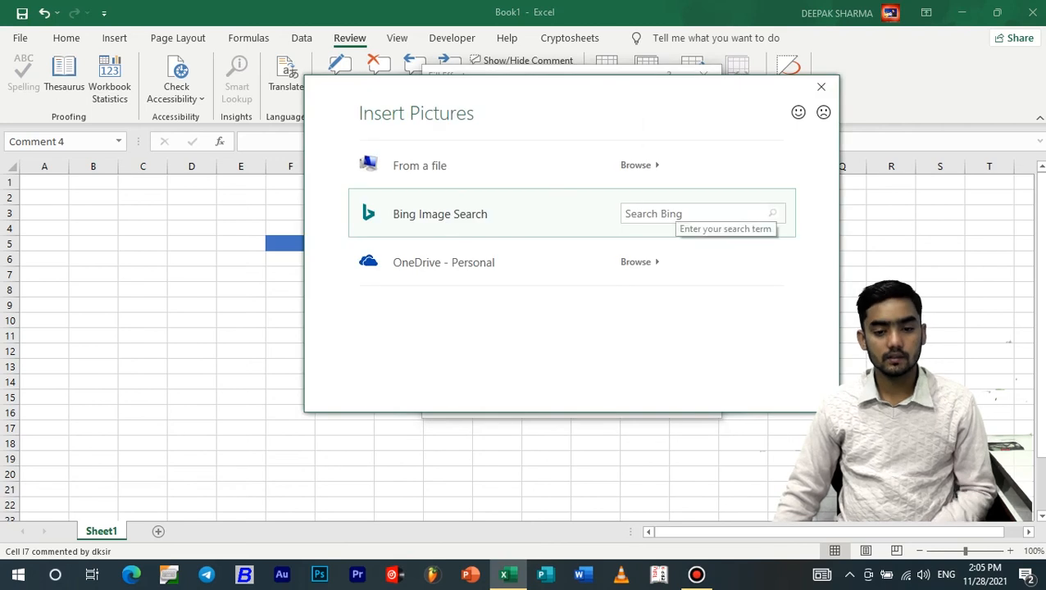
Search online images for dell and fill I7's comment with the Dell laptop picture
click(678, 213)
text(xo)
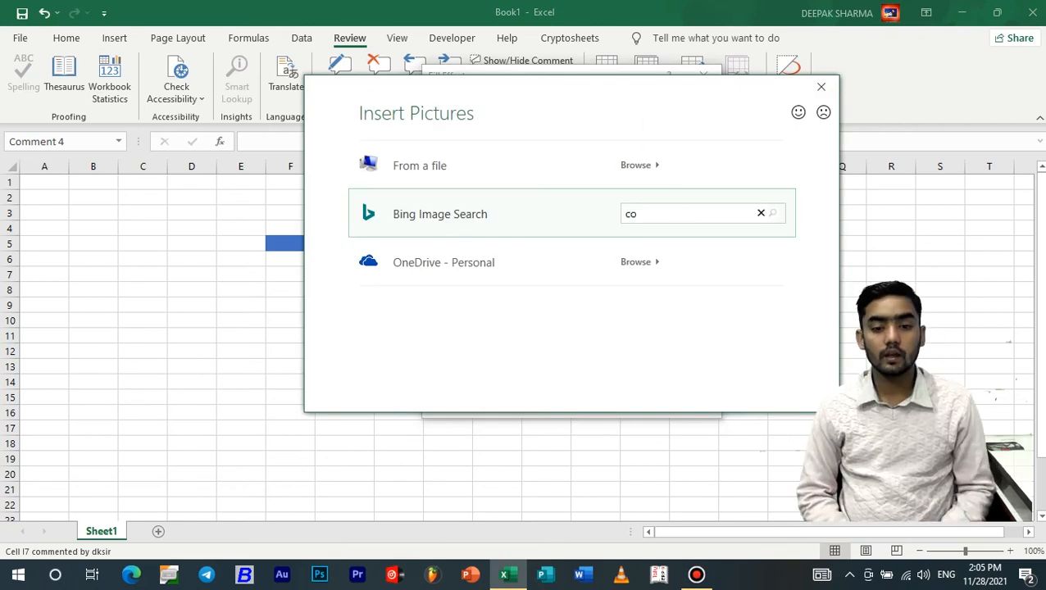
key(Return)
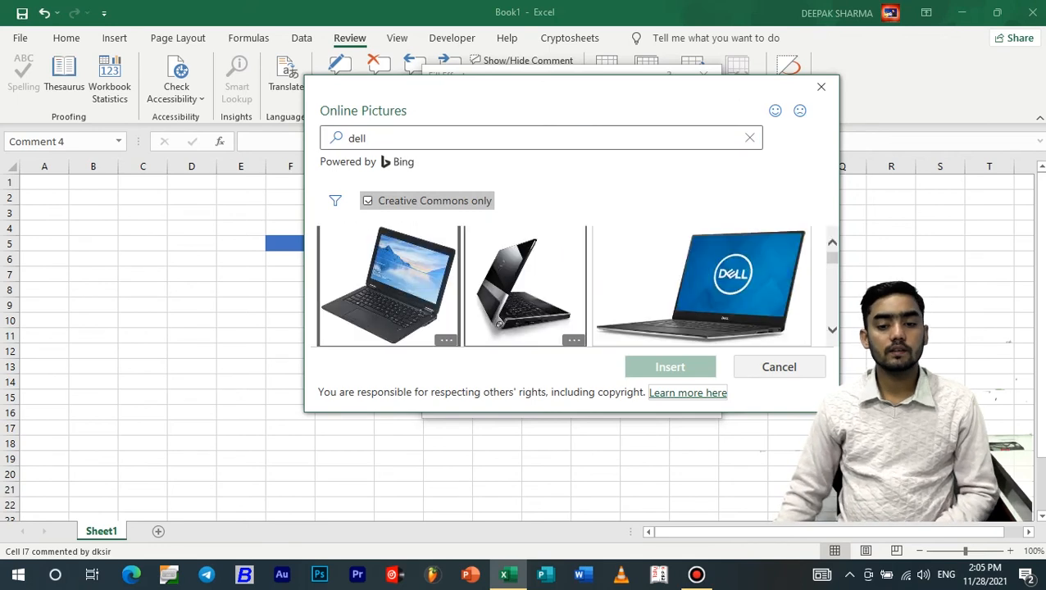
click(702, 286)
click(670, 367)
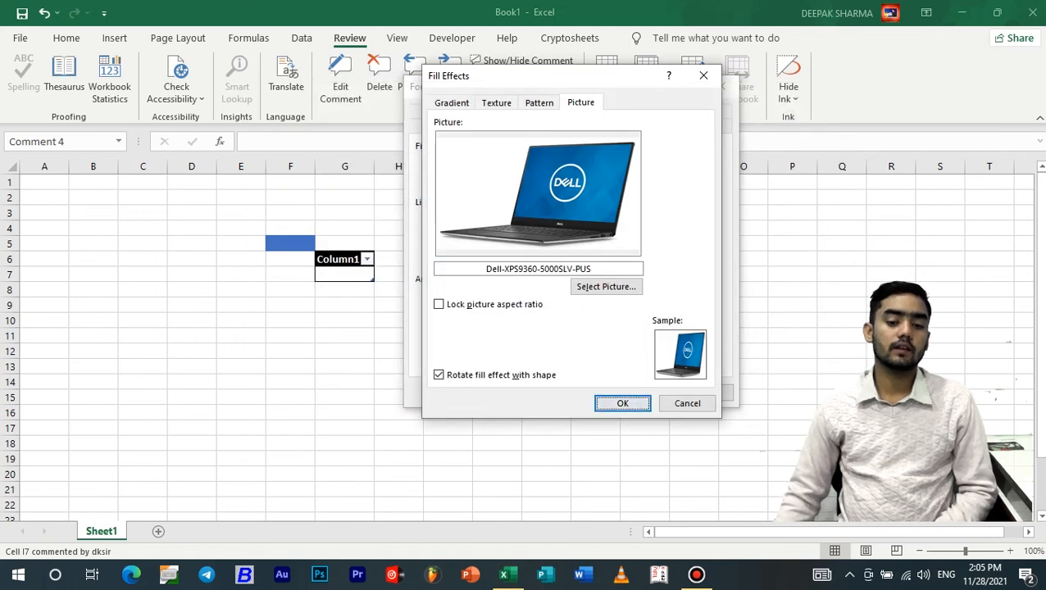
key(Return)
key(Return)
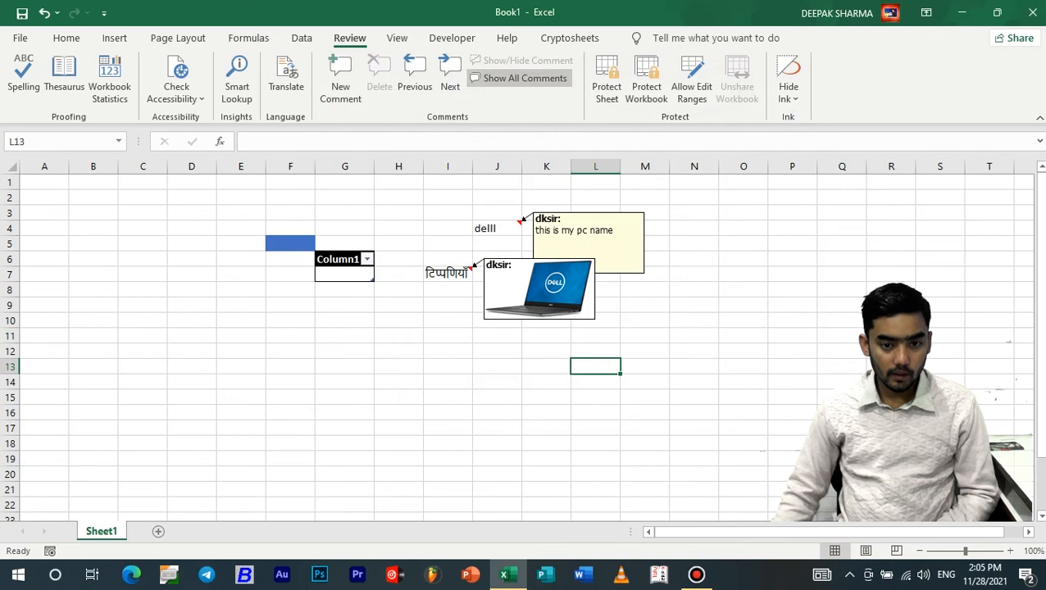
Select I7 and toggle Show All Comments and I7's Show/Hide Comment repeatedly
click(524, 79)
click(449, 275)
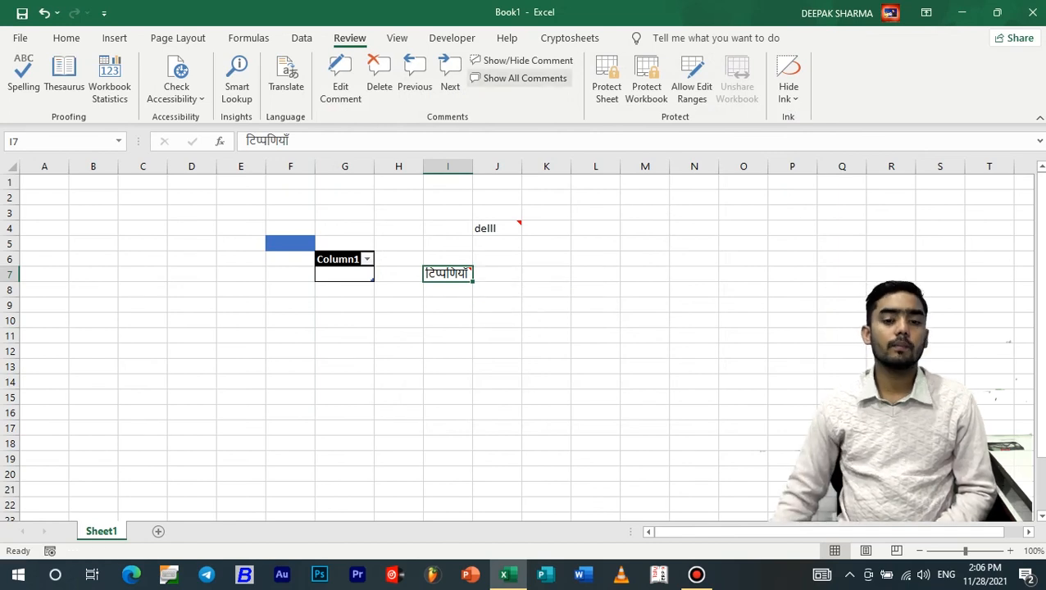
click(521, 60)
click(521, 78)
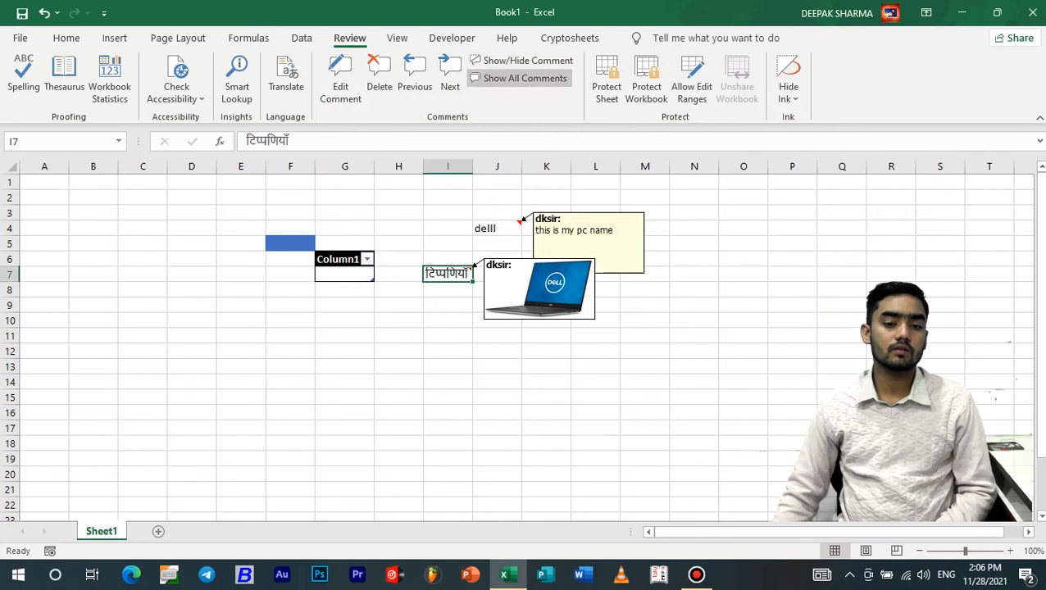
click(521, 78)
click(522, 78)
click(525, 60)
click(525, 60)
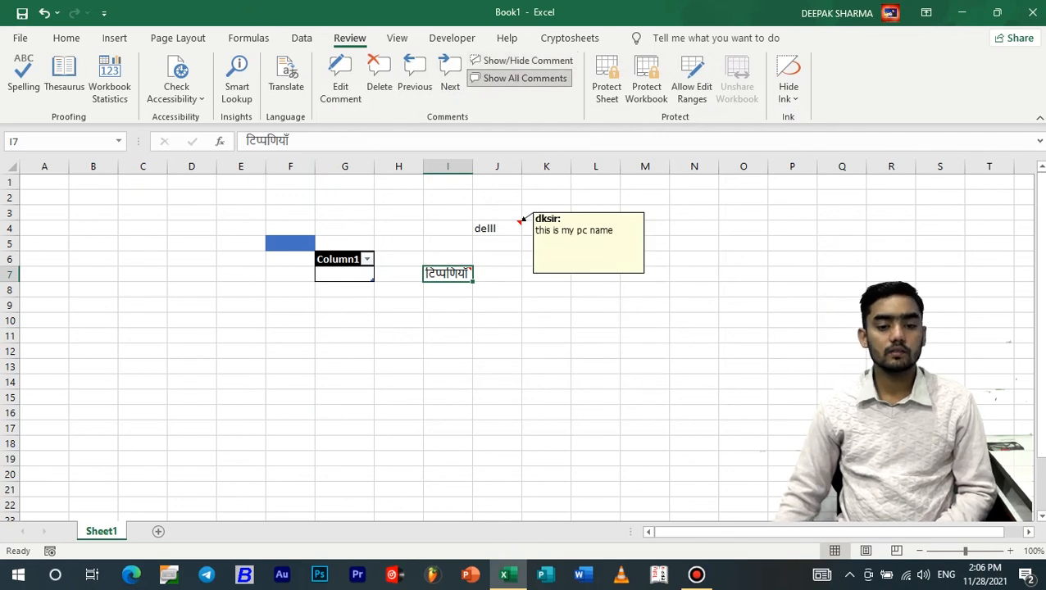
click(519, 78)
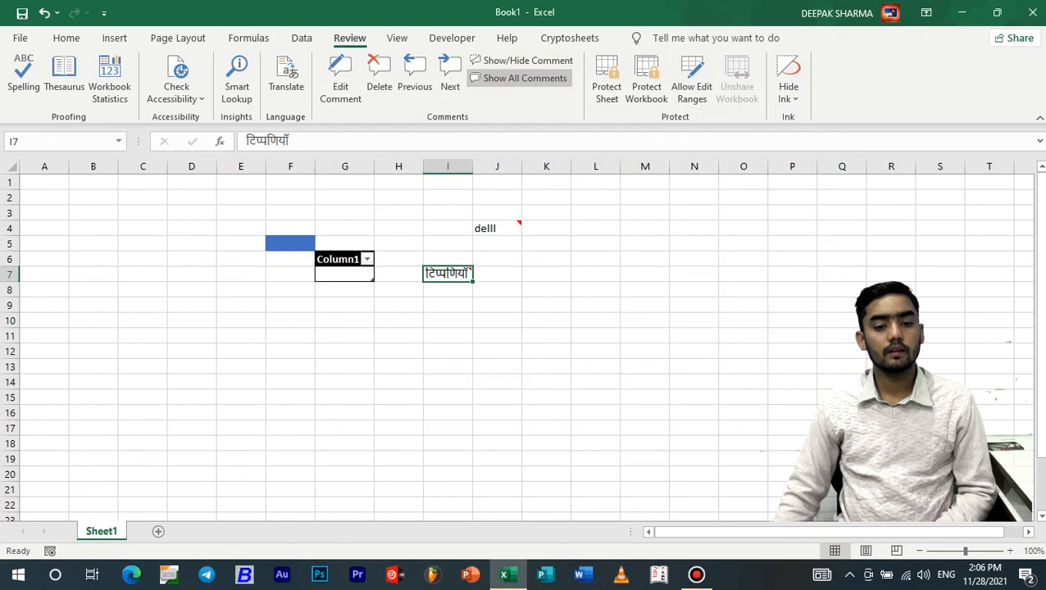
click(519, 78)
Check J4 and I7, then hide I7's comment and turn off Show All Comments
click(497, 229)
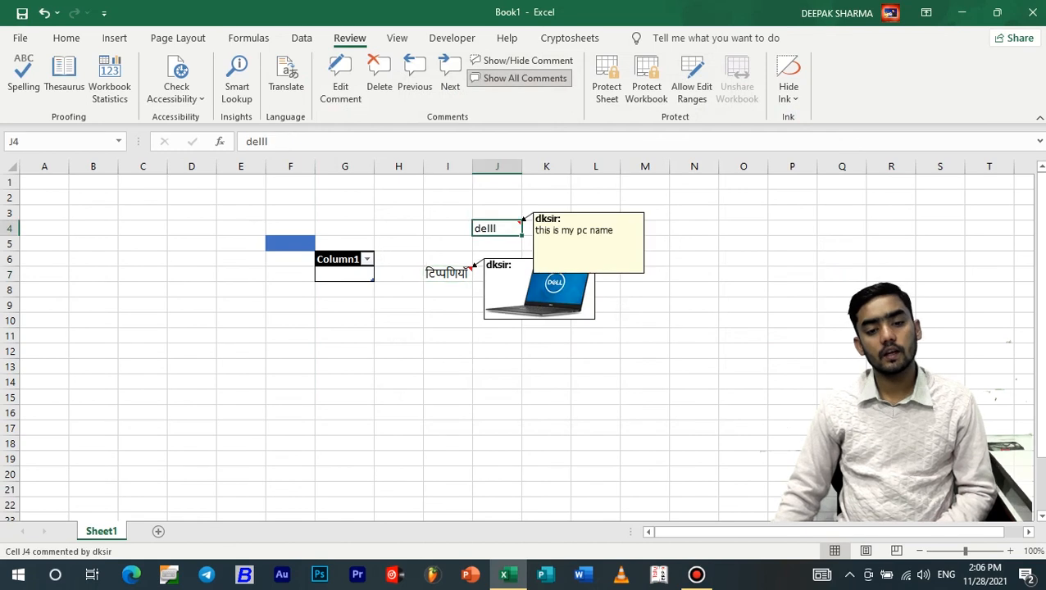
click(448, 275)
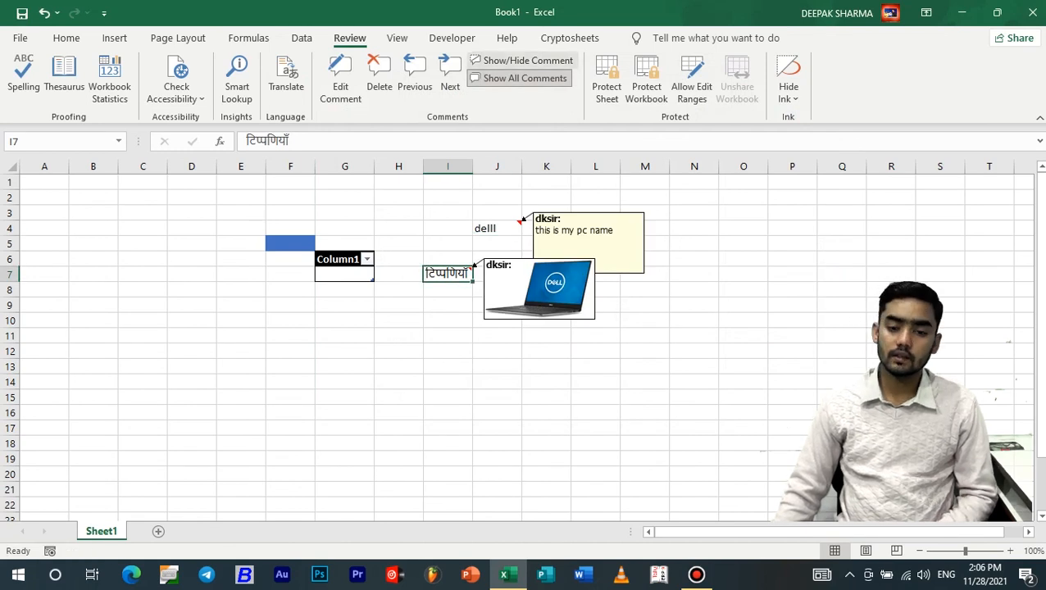
click(521, 61)
click(522, 60)
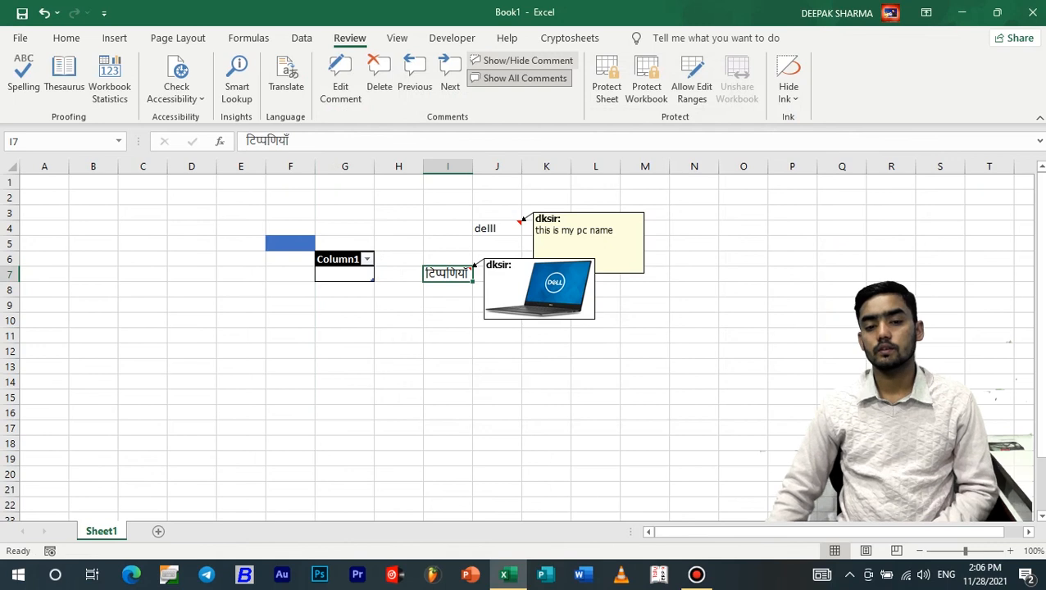
click(525, 60)
click(525, 78)
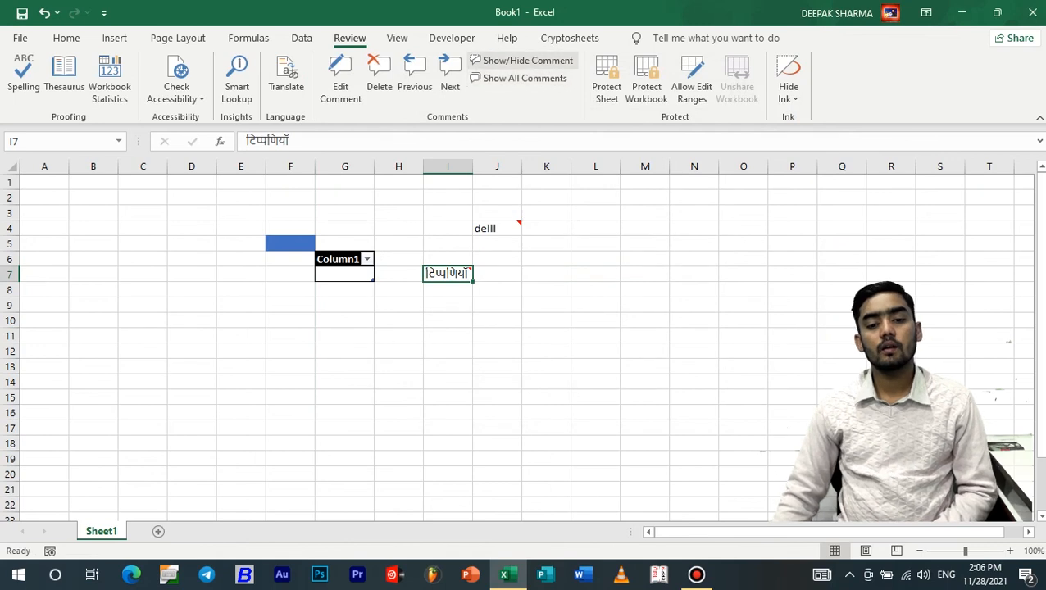
click(694, 229)
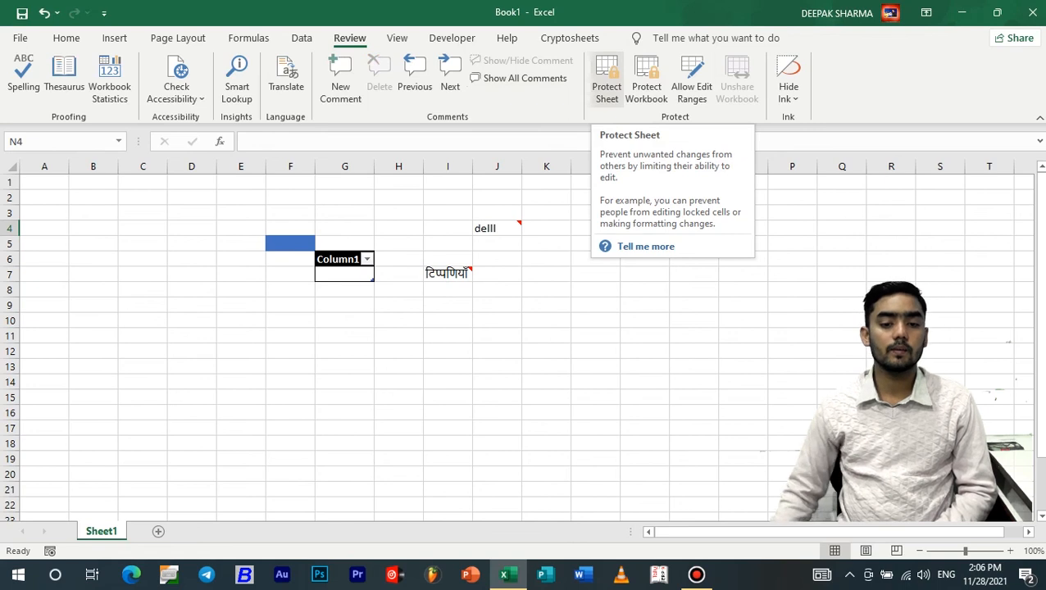
Protect Sheet1 with a password, entering and confirming the protection password
click(596, 213)
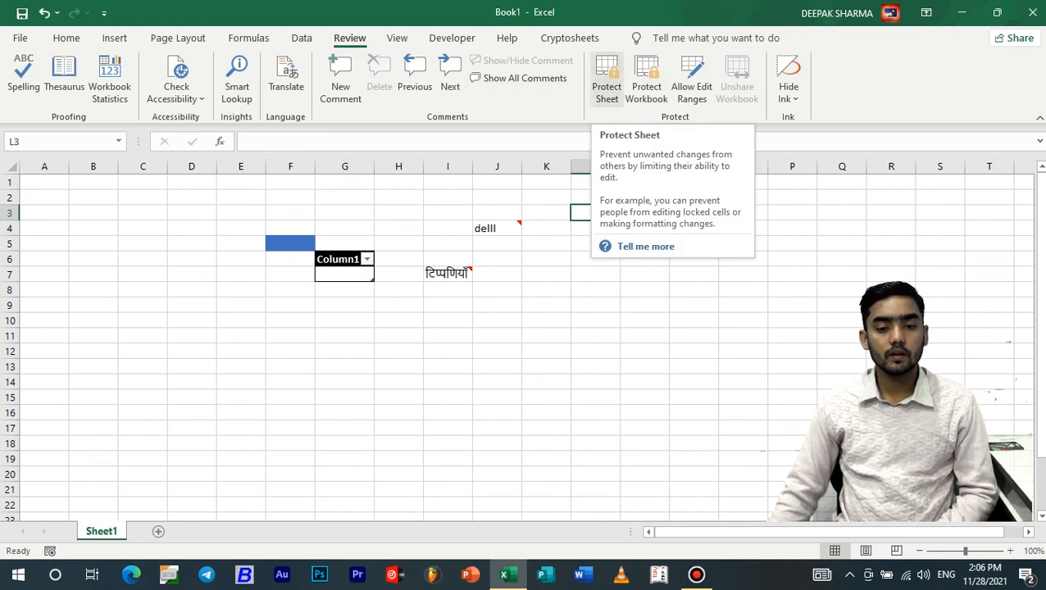
click(606, 80)
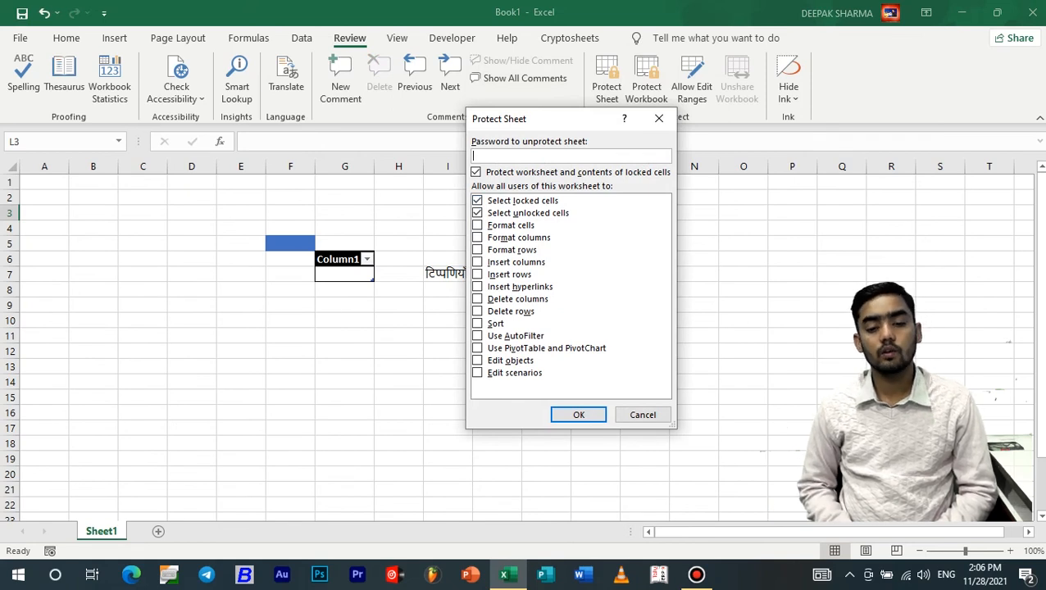
text(123)
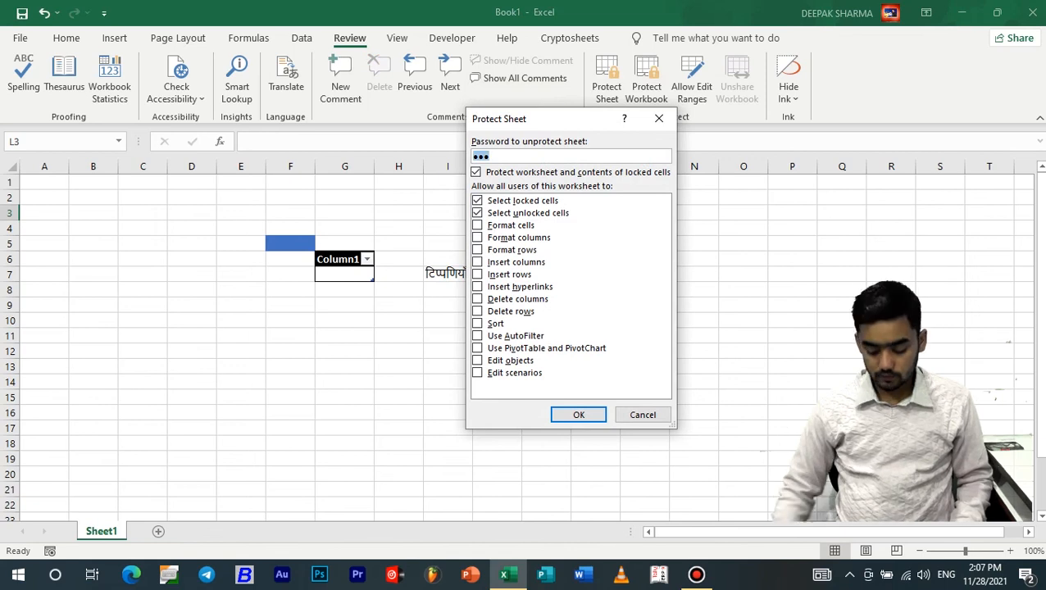
key(BackSpace)
text(123)
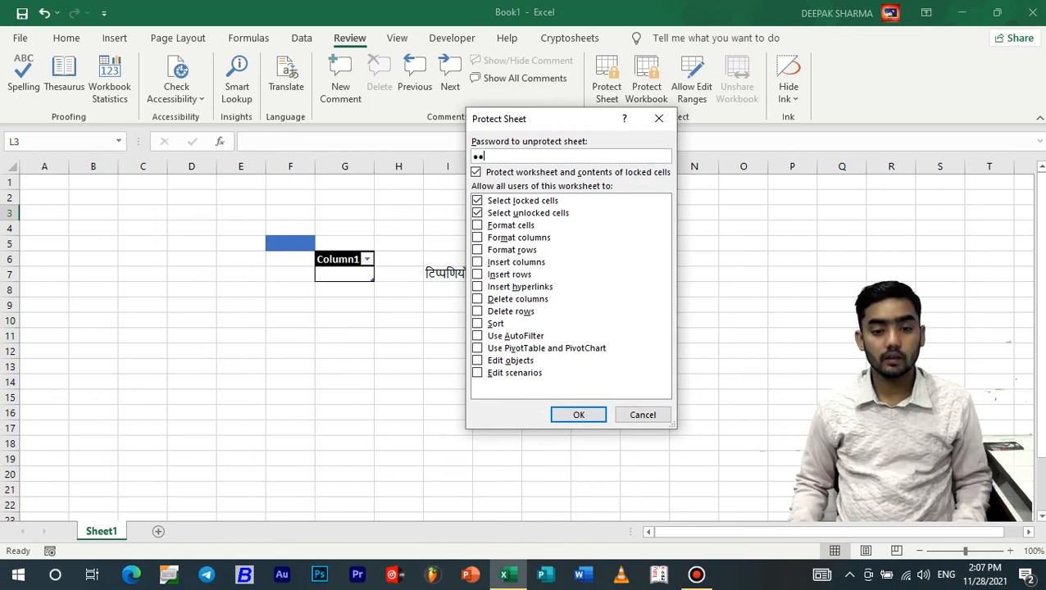
key(Return)
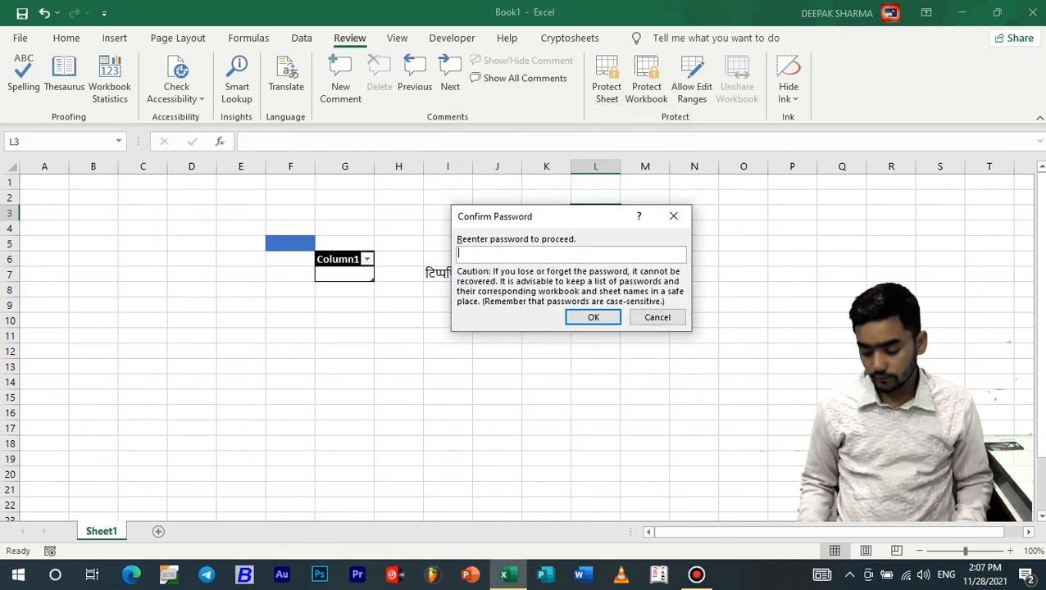
text(12)
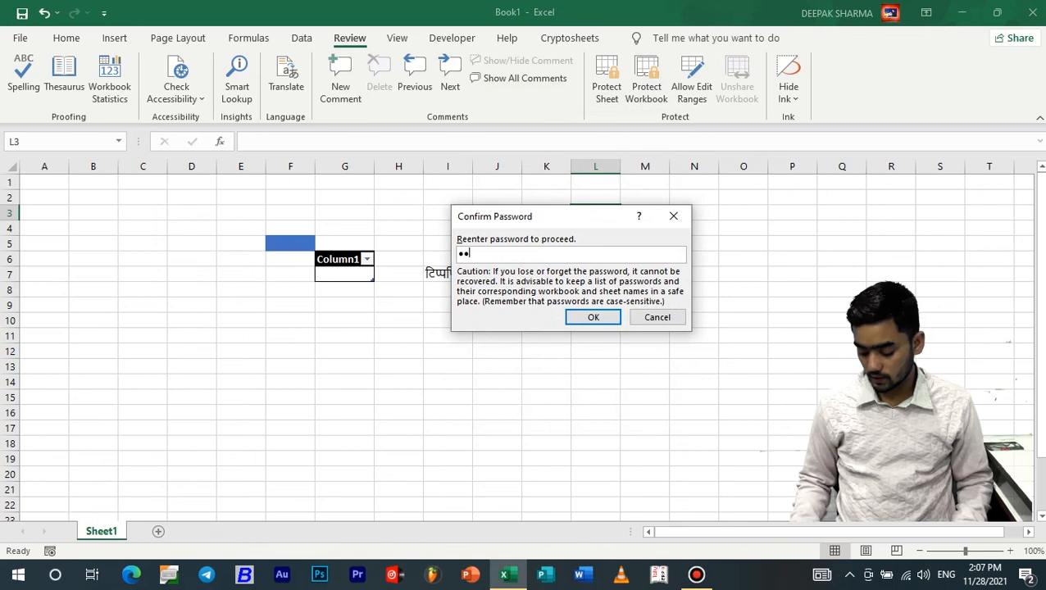
text(3)
click(593, 317)
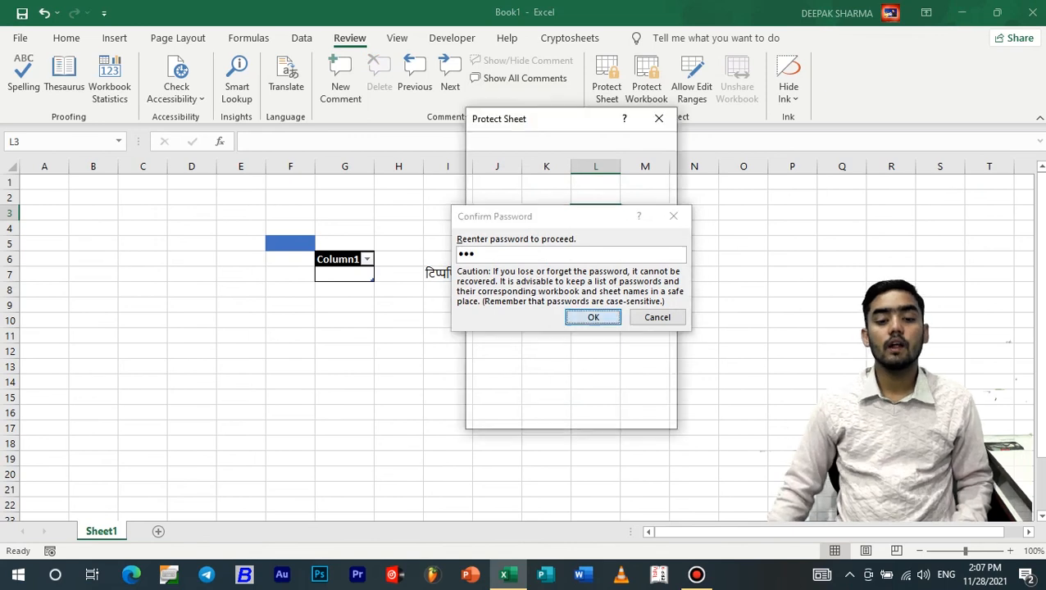
click(547, 303)
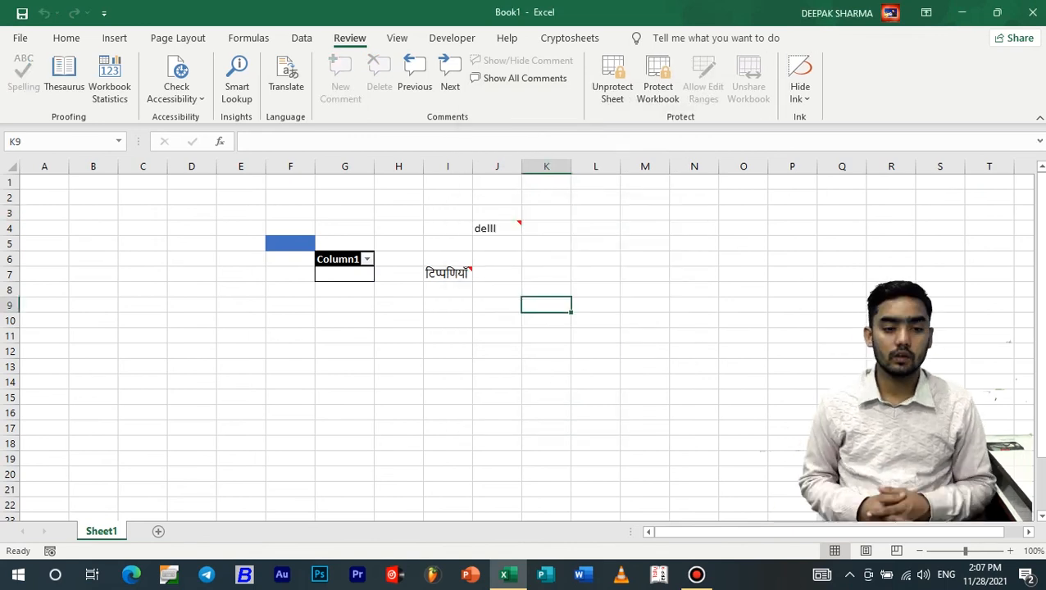
Try typing in K9 to confirm the sheet is locked, then select I6
key(a)
key(Return)
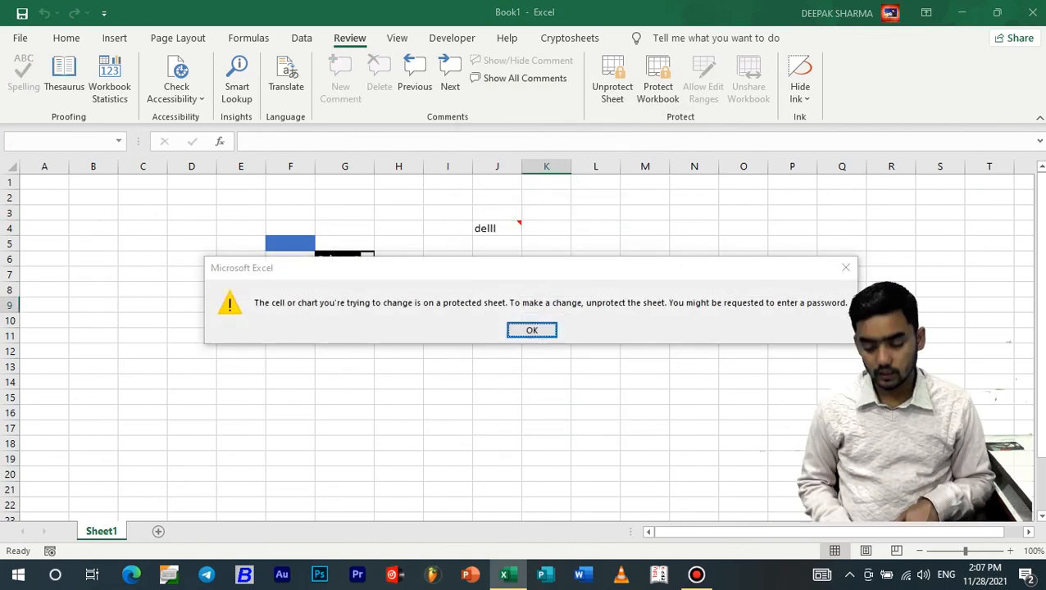
click(447, 259)
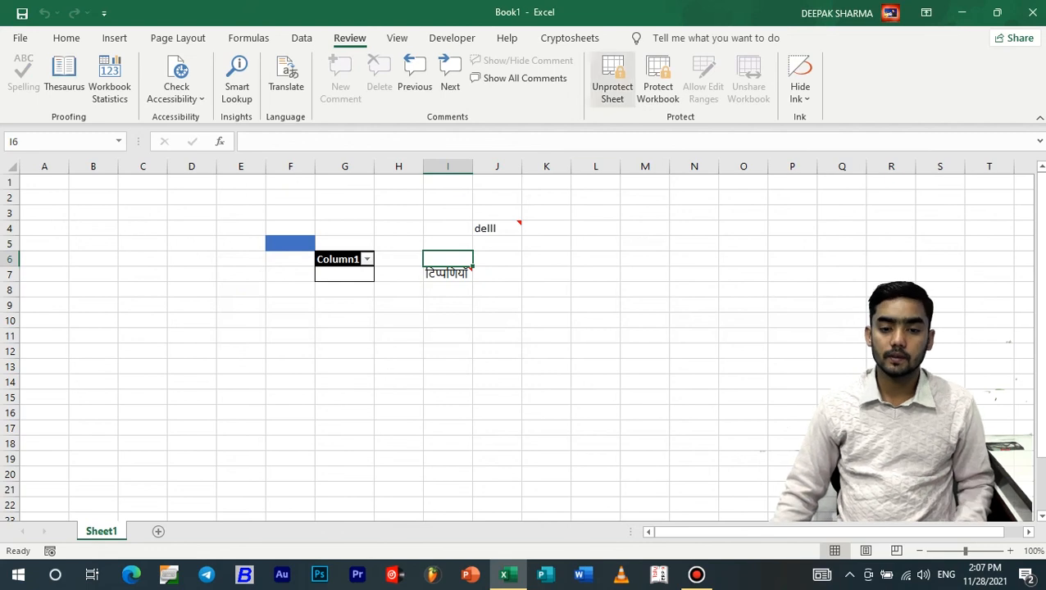
Unprotect the sheet with its password and enter g in cell I6
click(612, 79)
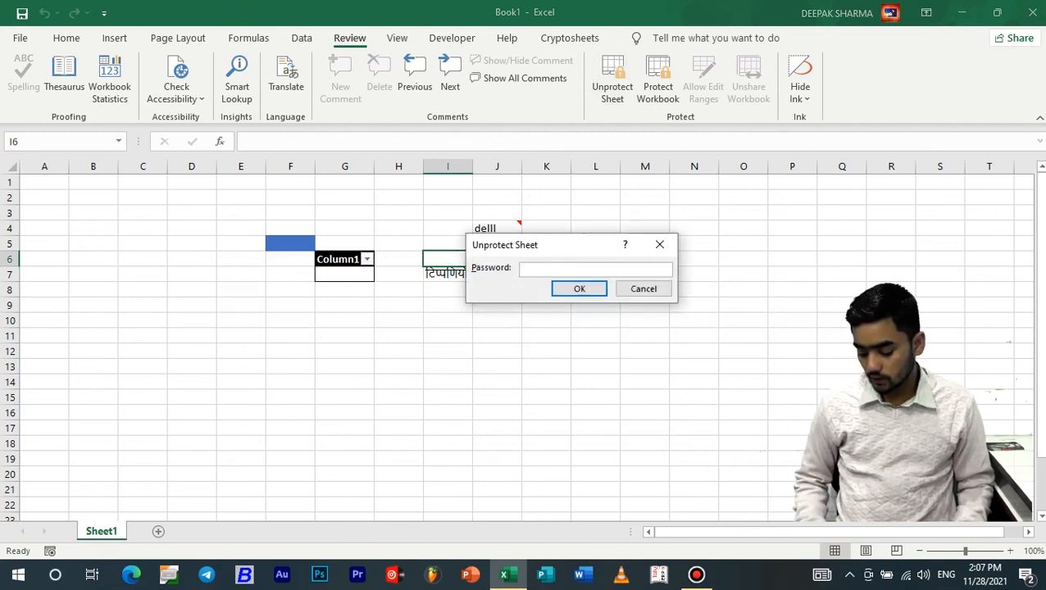
text(123)
key(Return)
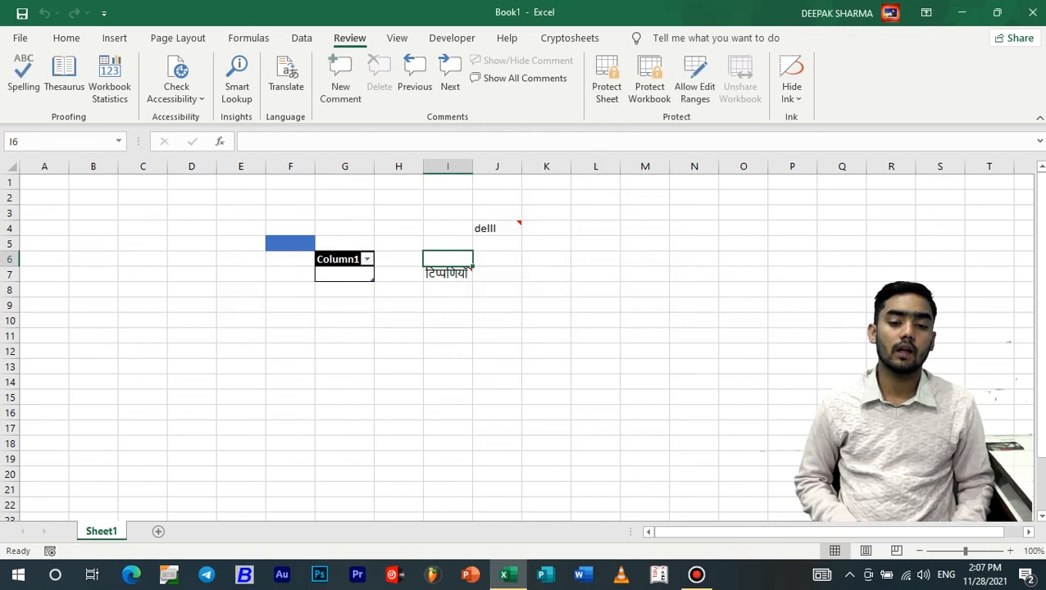
text(g)
key(Return)
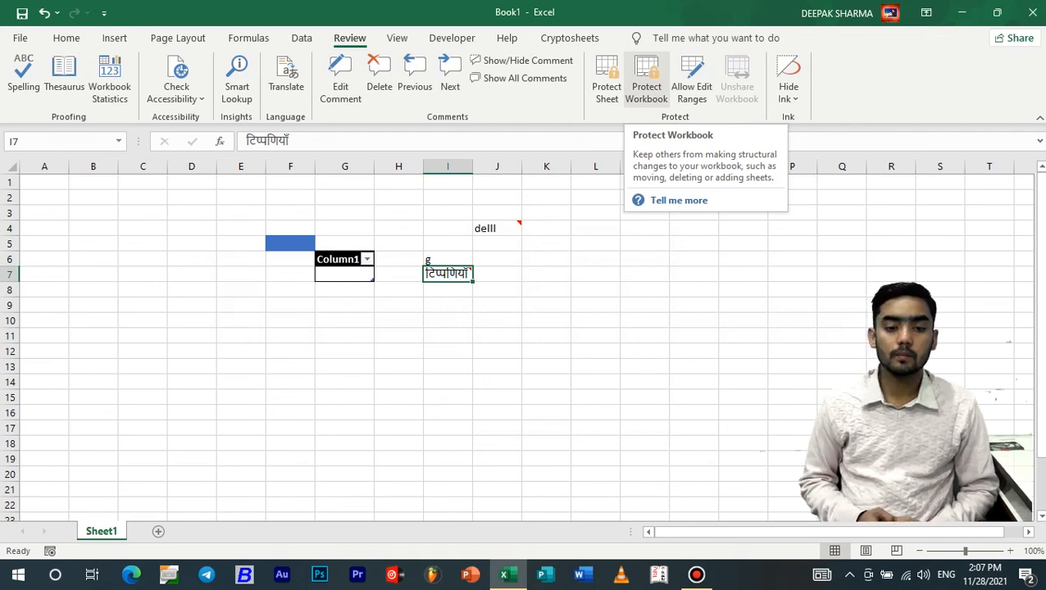
Protect the workbook structure with a password, entered and confirmed
click(646, 78)
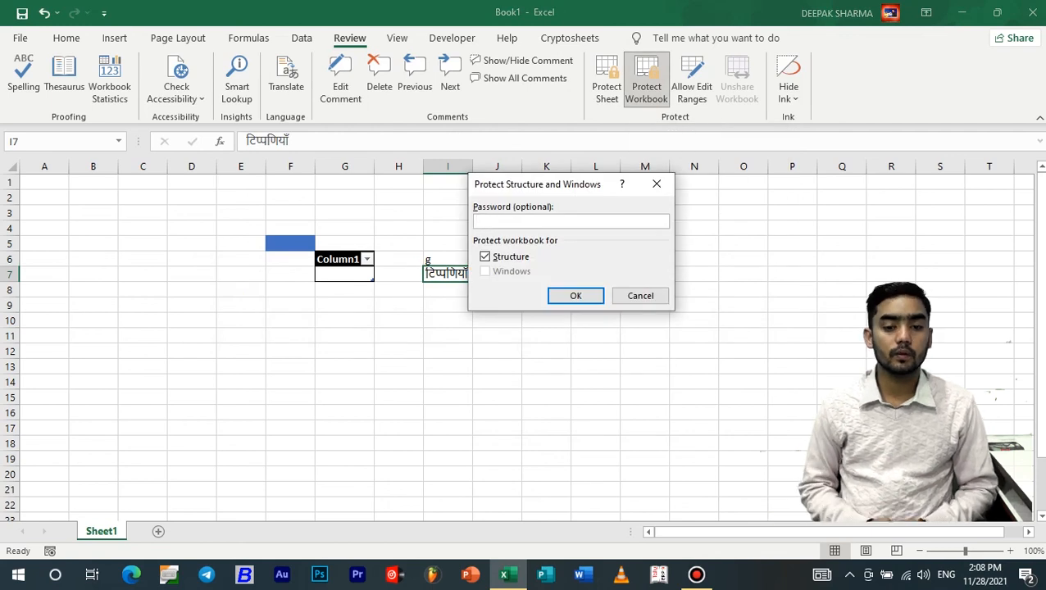
text(123)
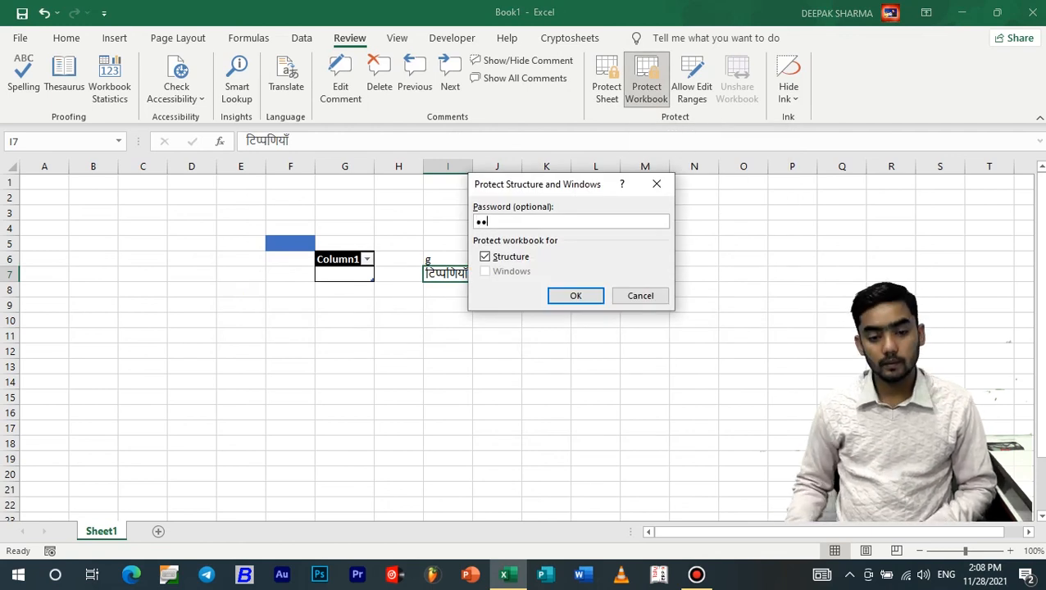
key(Return)
text(123)
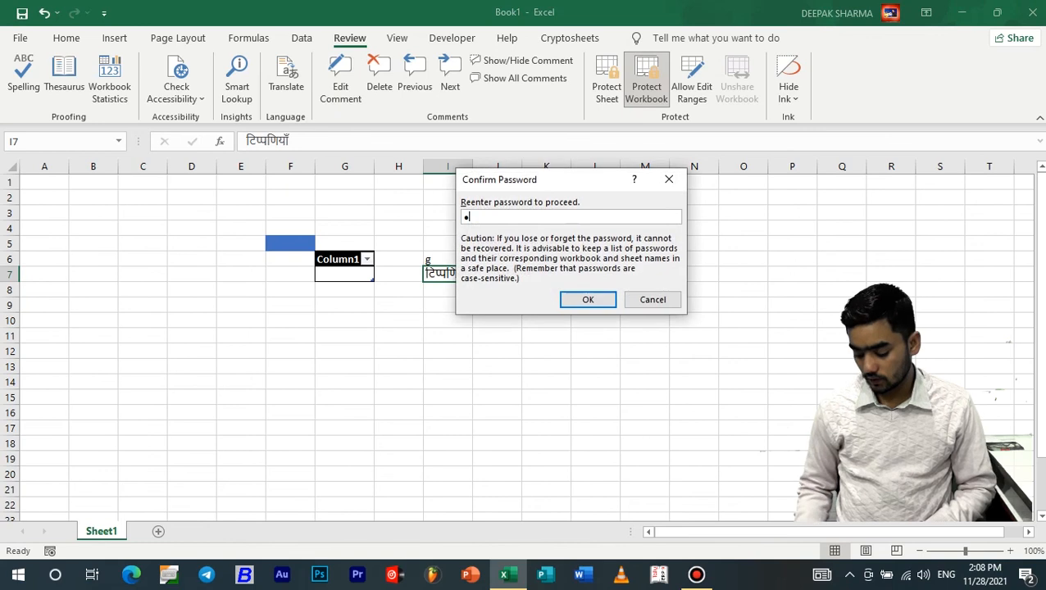
key(Return)
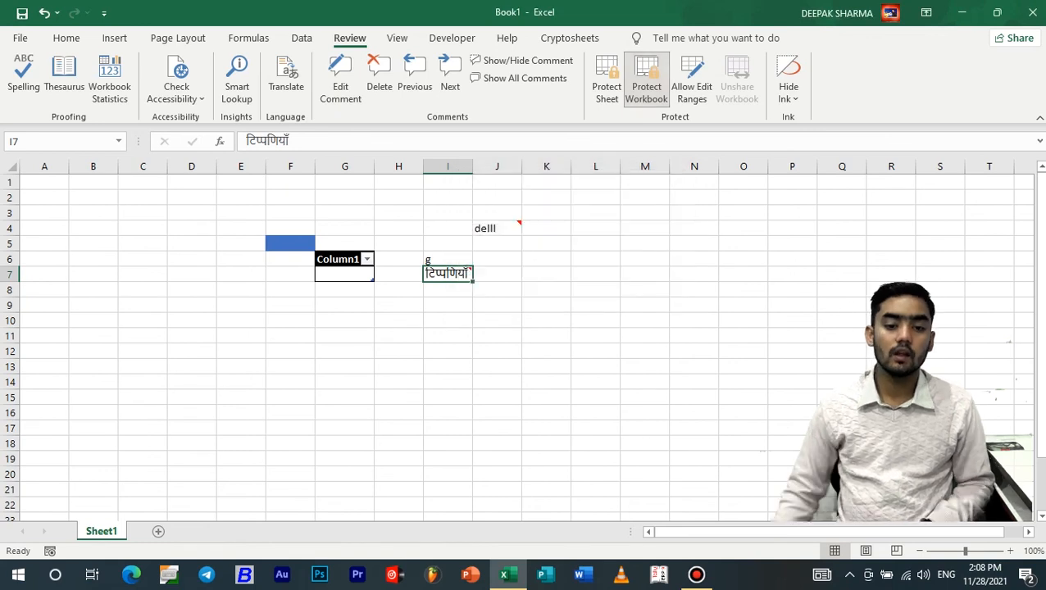
Enter gsgm in cell L4
click(596, 228)
text(gsgm)
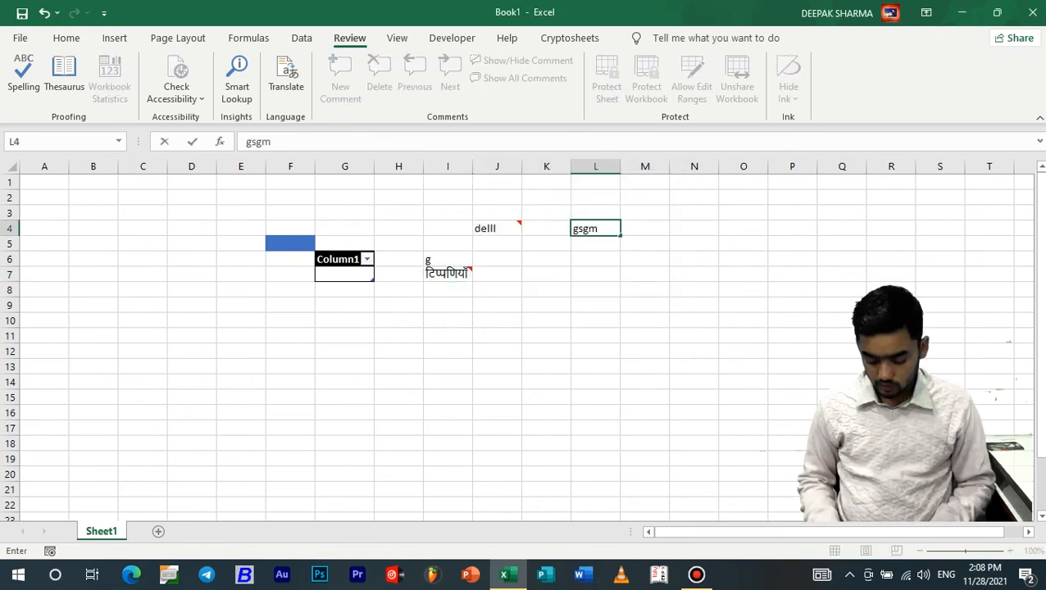
key(Return)
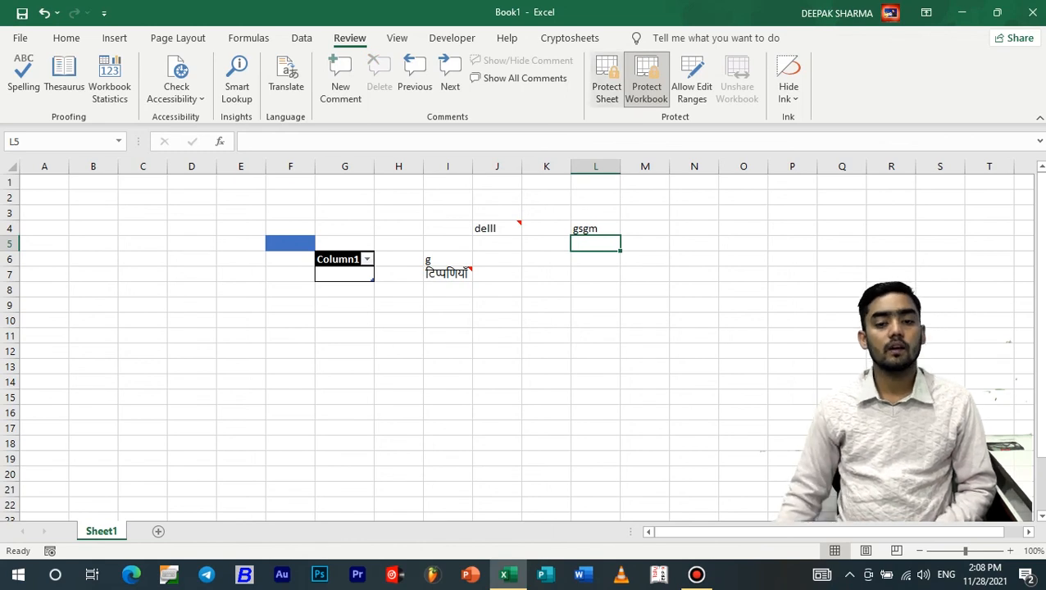
Unprotect the workbook structure by entering its password
click(646, 78)
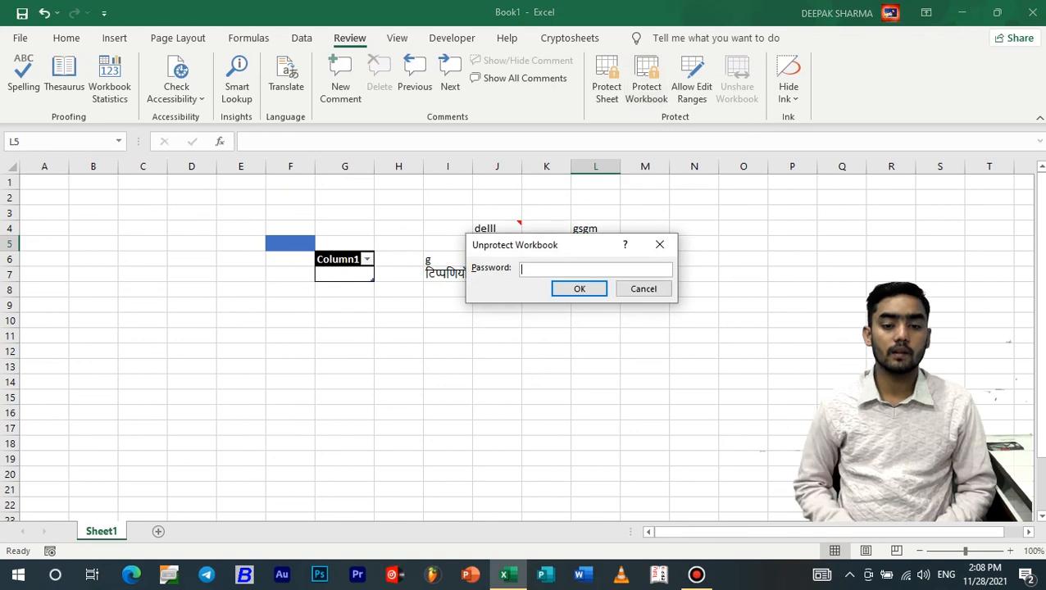
text(123)
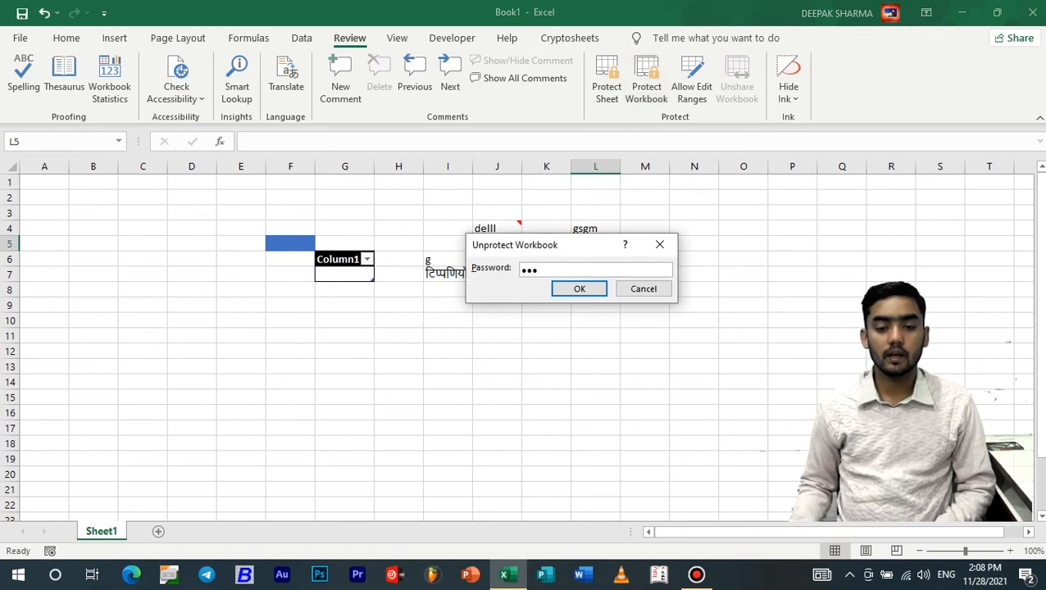
key(Return)
click(792, 351)
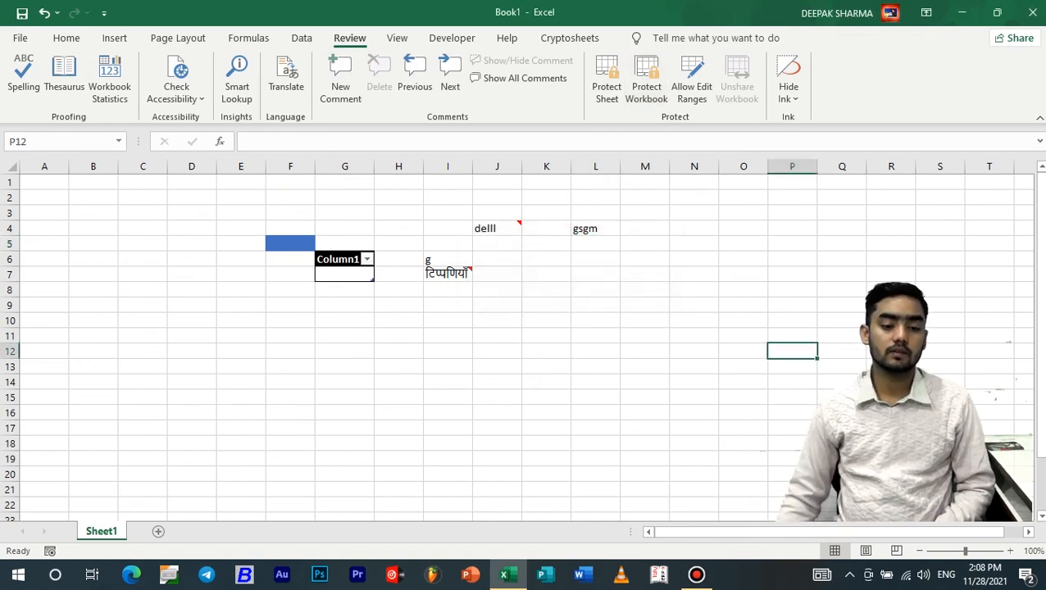
Add a new Sheet2, then delete it again
click(158, 531)
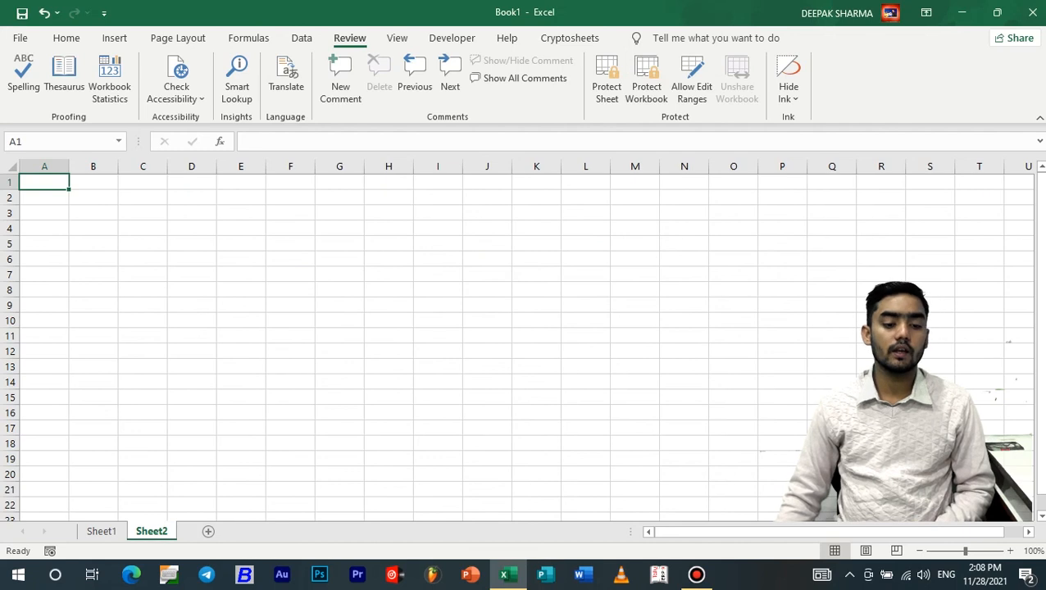
right_click(152, 531)
click(189, 343)
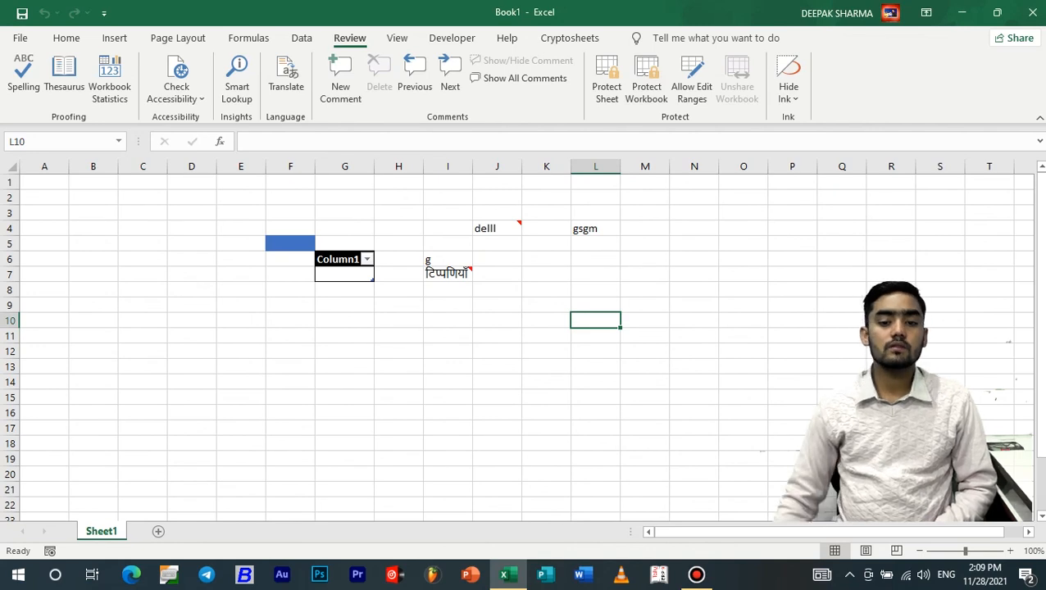
Create a new editable range covering F2:L10, protected by a confirmed range password
click(691, 80)
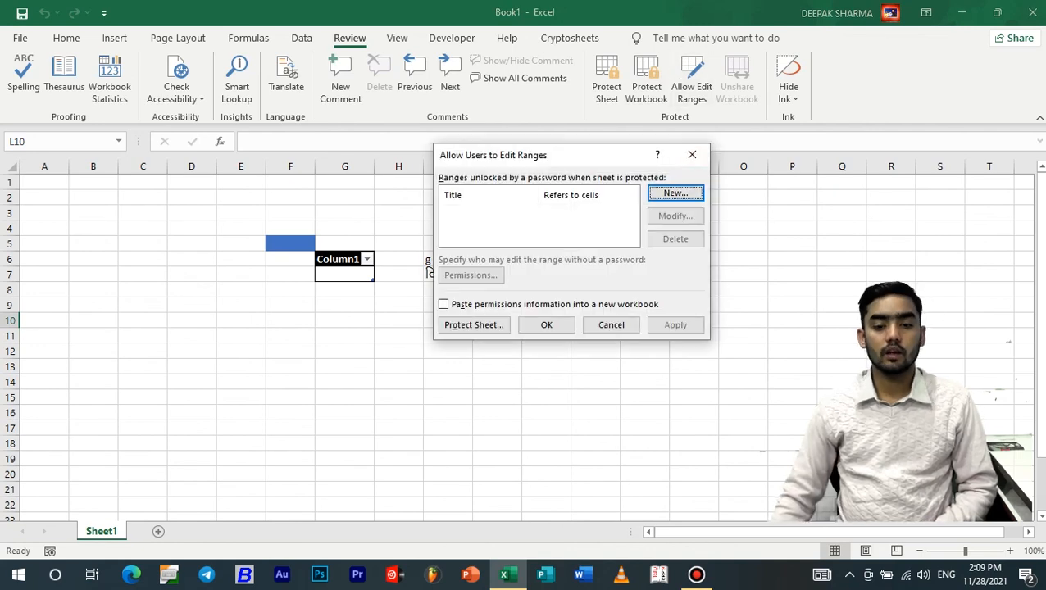
drag(557, 156, 805, 129)
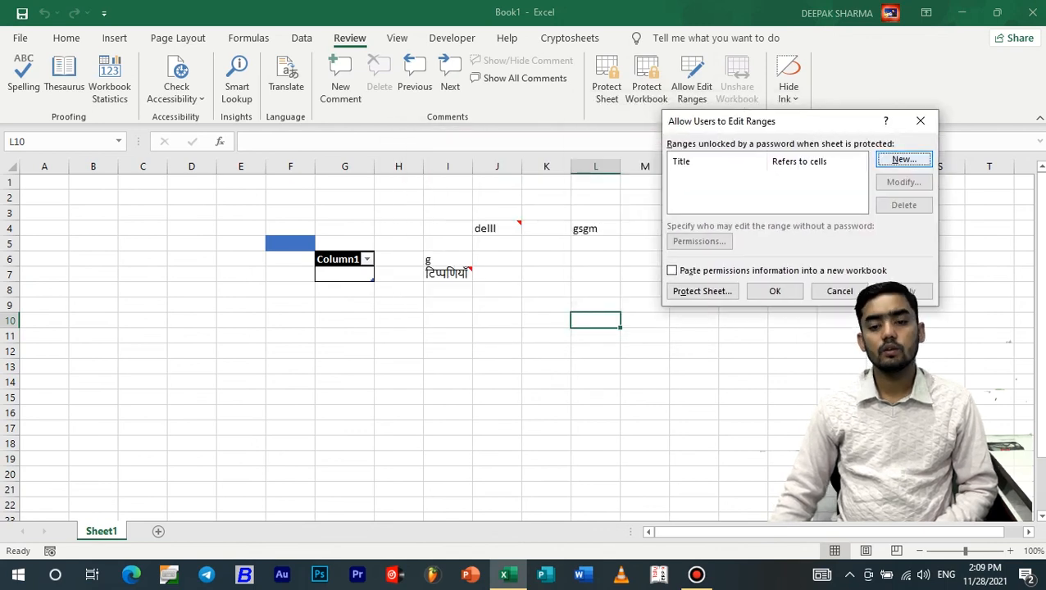
click(902, 159)
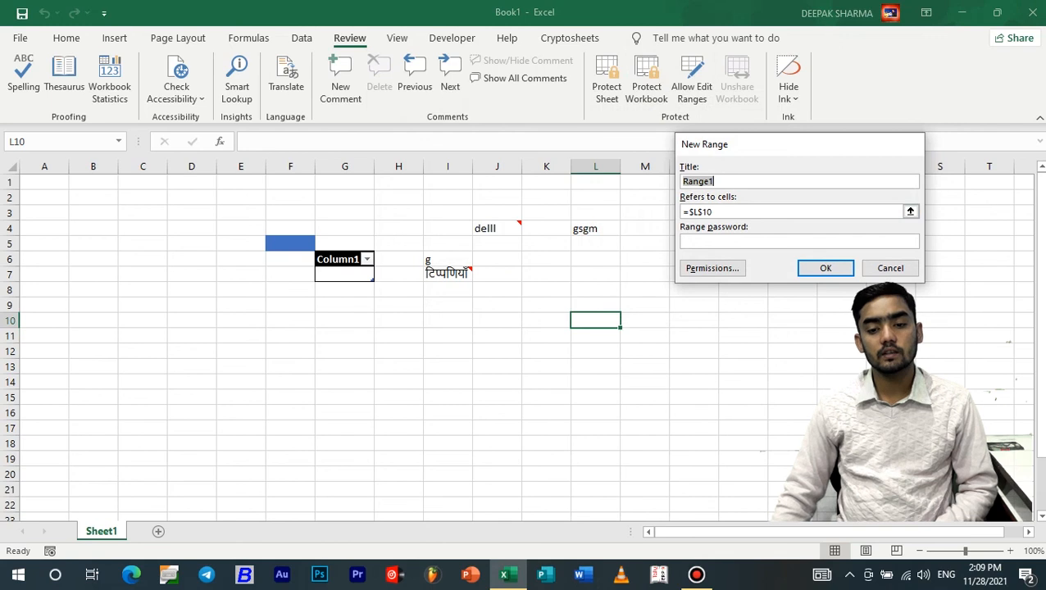
key(Tab)
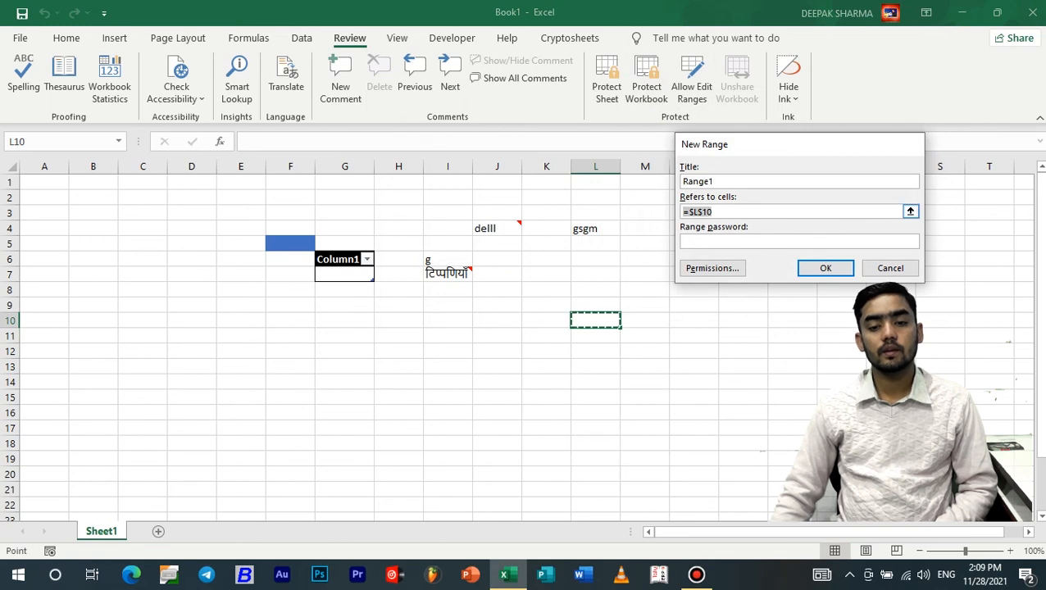
drag(713, 212, 689, 212)
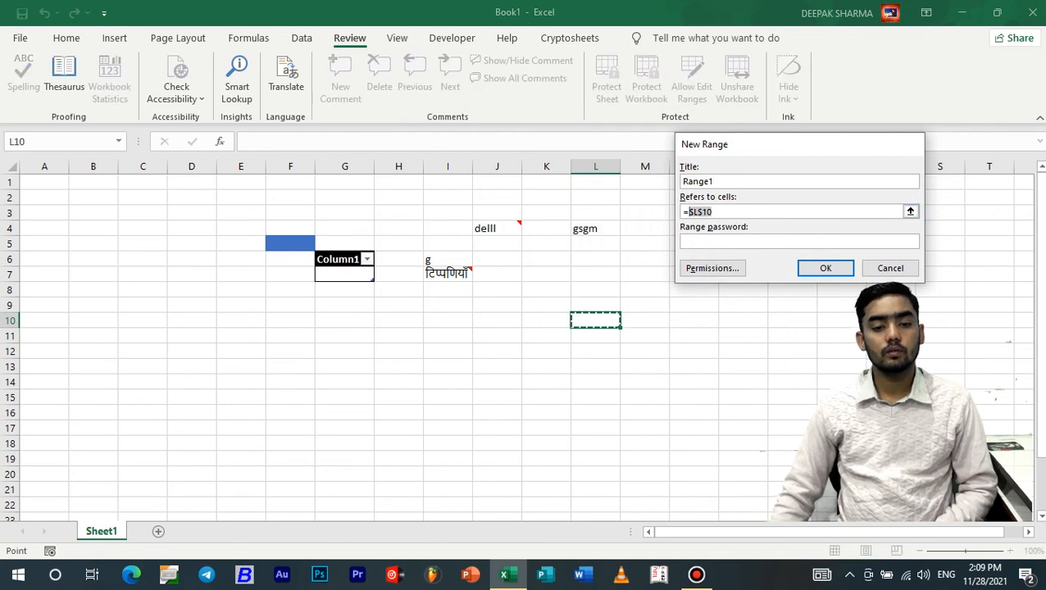
drag(290, 197, 595, 320)
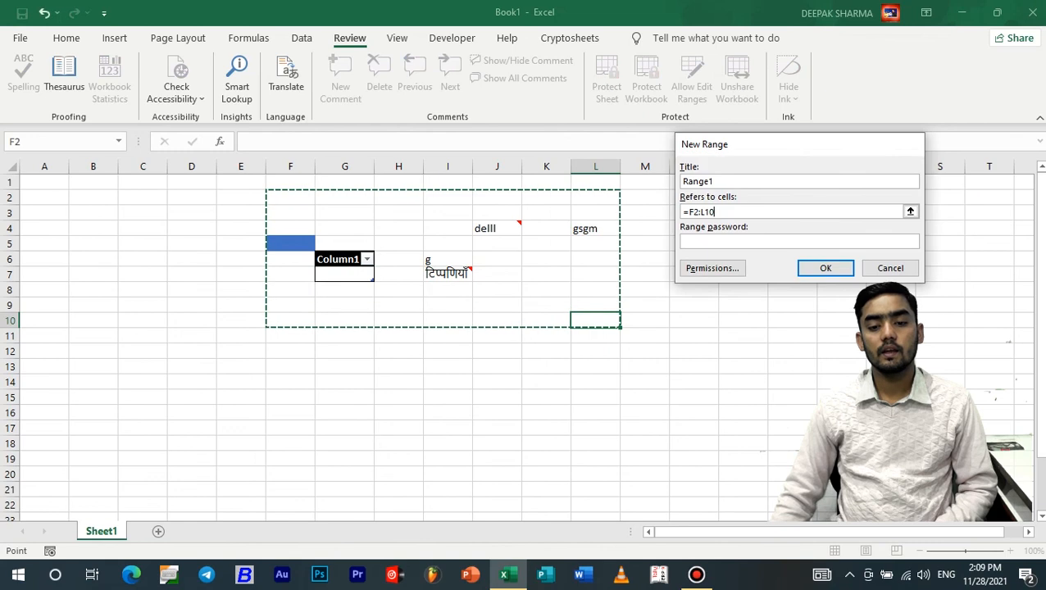
key(Tab)
text(12)
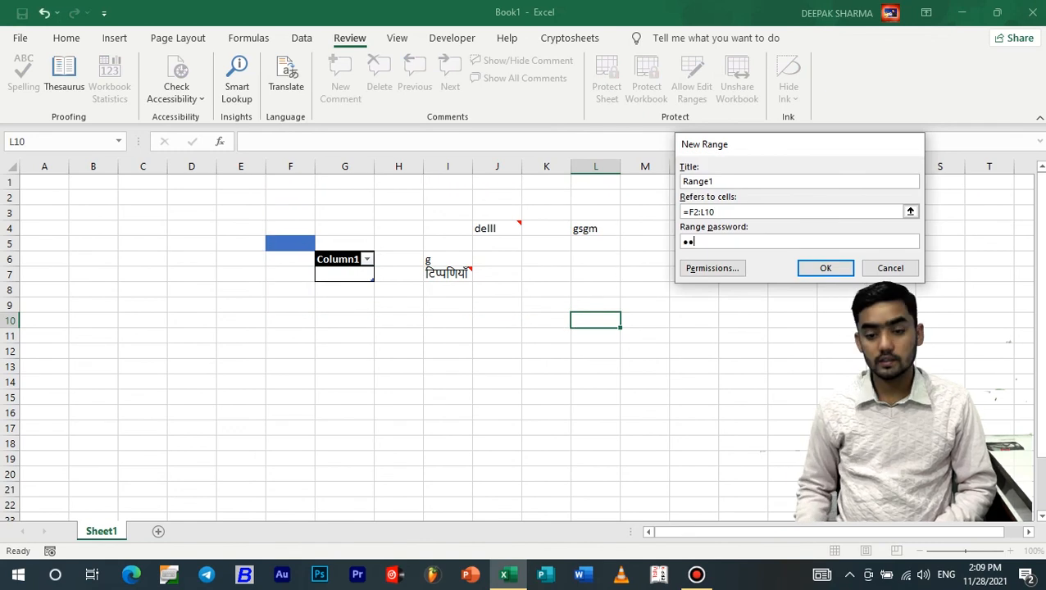
text(3)
key(Return)
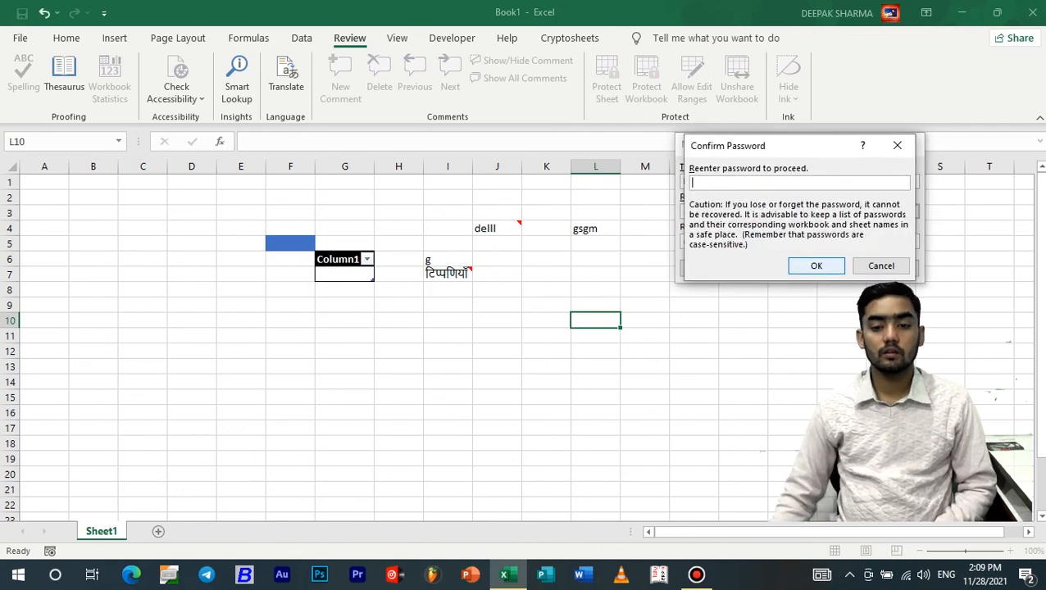
text(123)
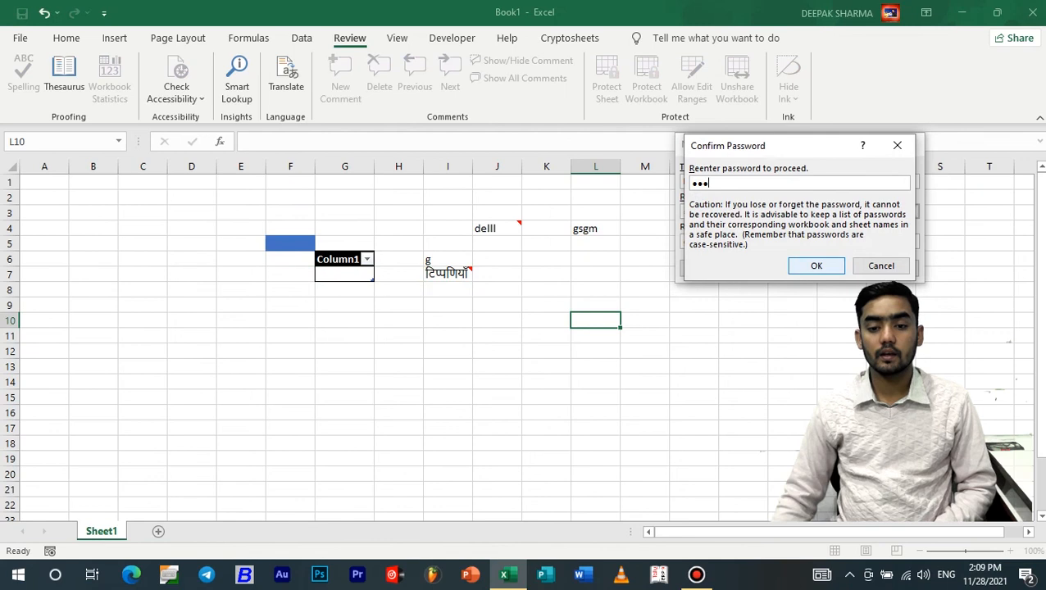
key(Return)
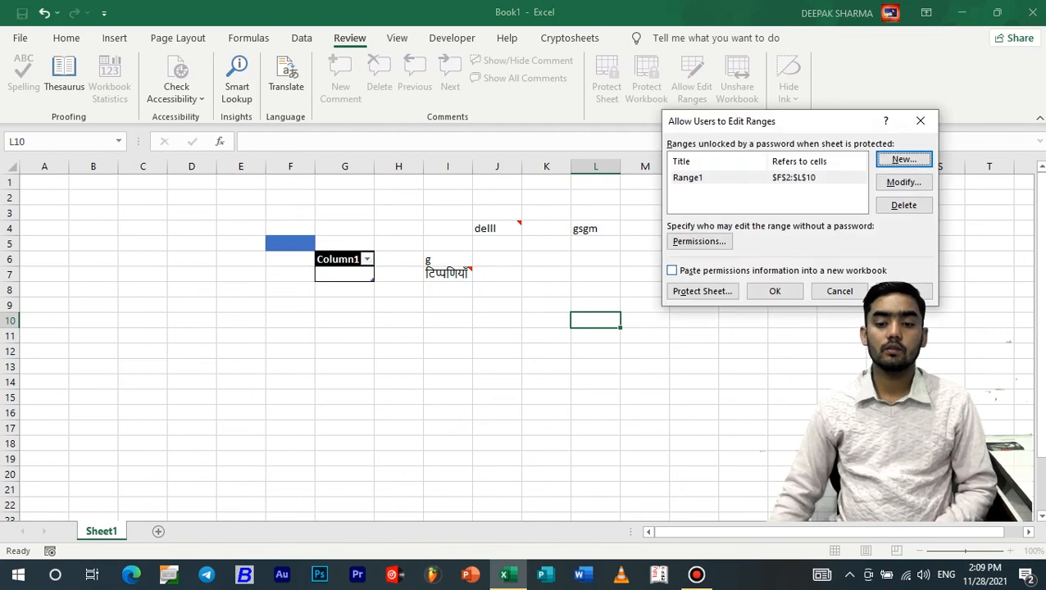
Close the Allow Edit Ranges window keeping Range1, and enter gdng in cell S7
click(905, 291)
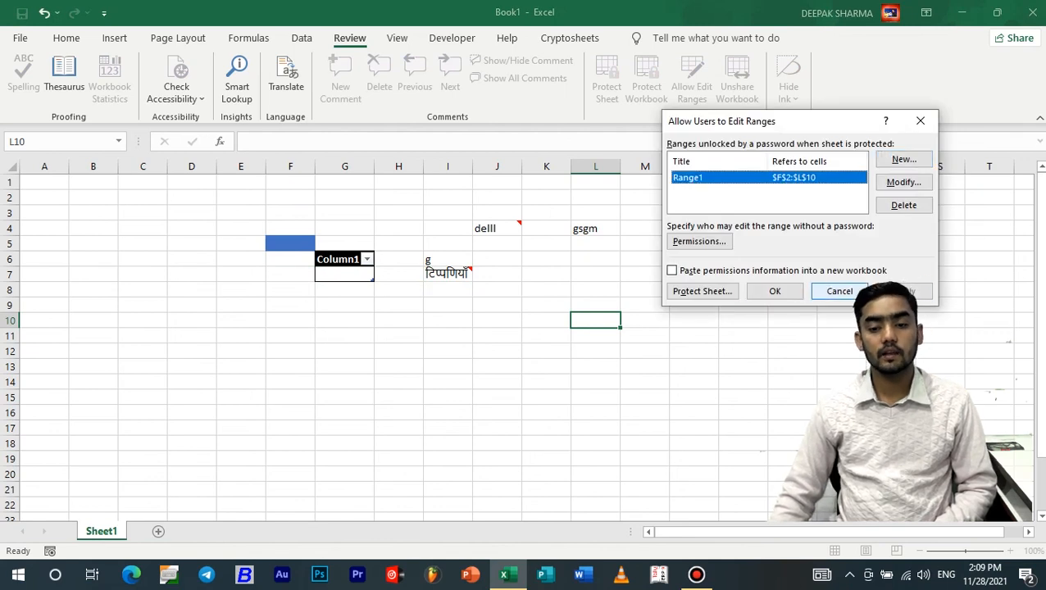
click(775, 292)
click(792, 290)
click(940, 275)
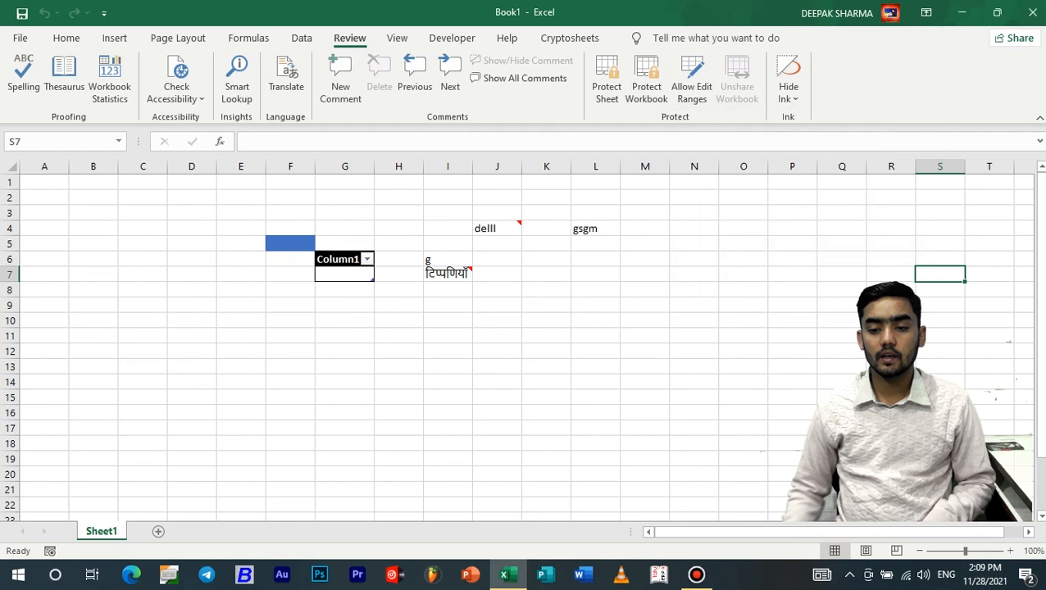
text(gdng)
key(Return)
click(892, 290)
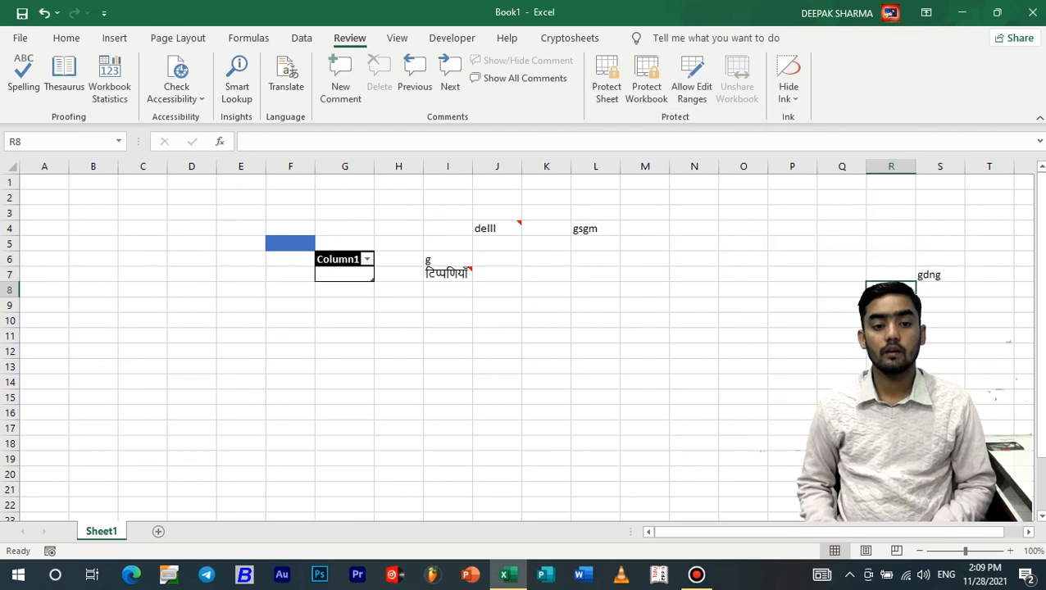